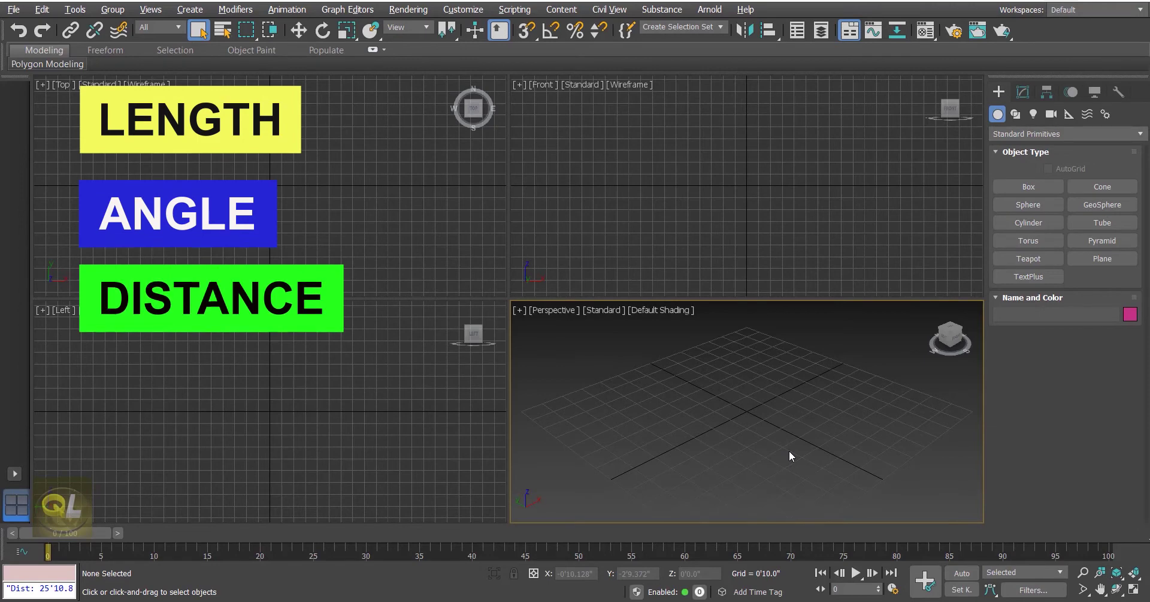
Activate the Top viewport of the empty scene.
{"action": "left_click", "coordinate": [321, 233]}
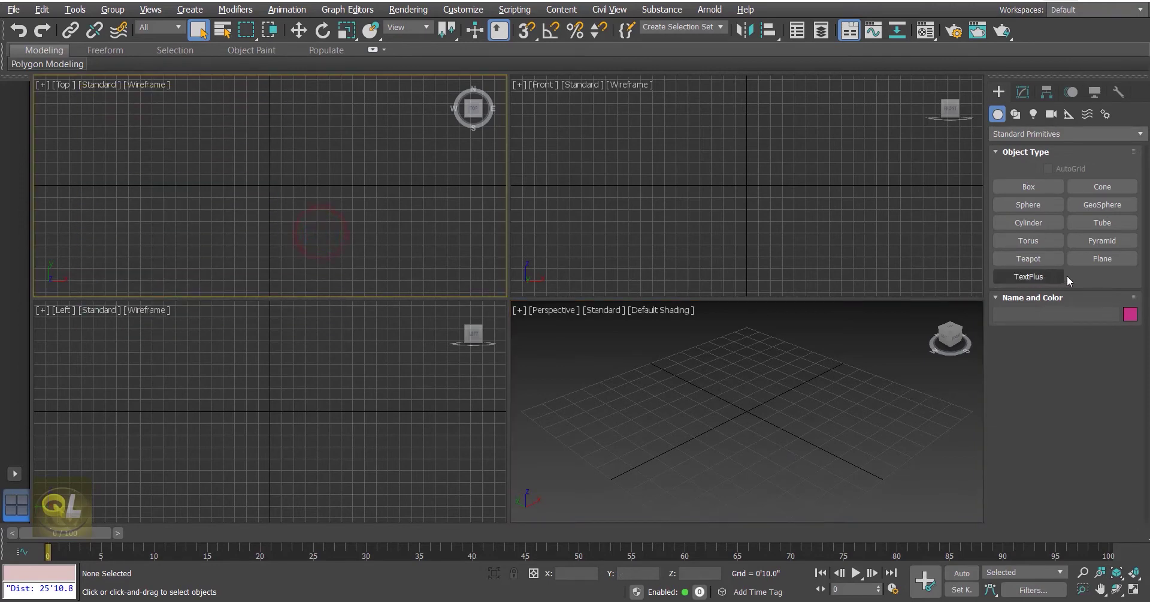
Draw Plane001, about 9'8.244" by 15'3.756", in the Top view and maximize that viewport.
{"action": "left_click", "coordinate": [1100, 258]}
{"action": "left_click_drag", "start_coordinate": [179, 113], "coordinate": [396, 251]}
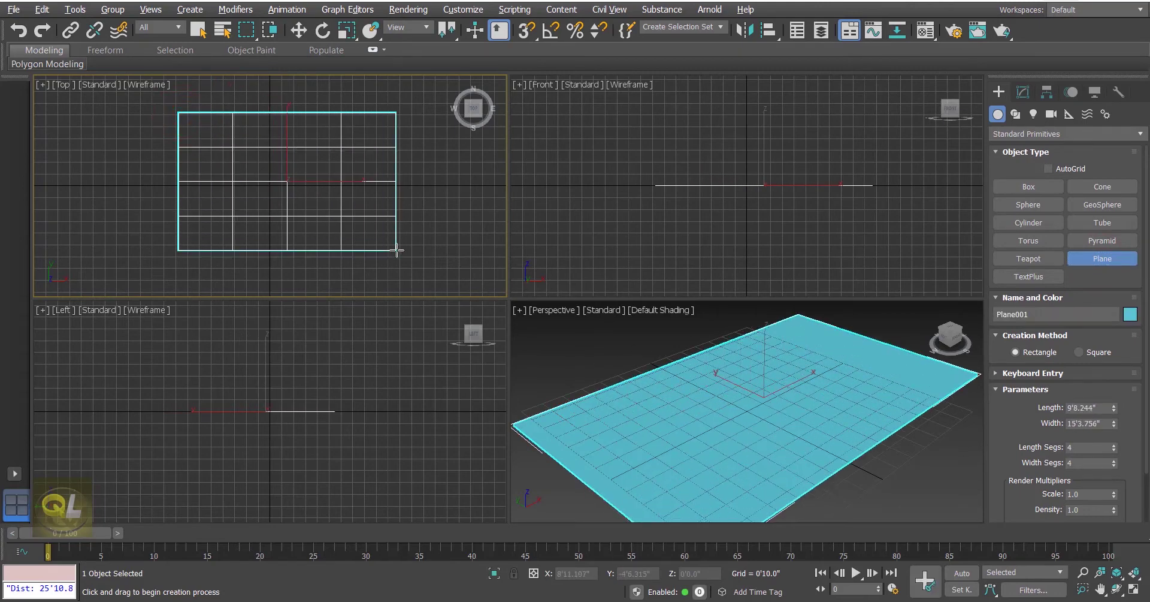
{"action": "key", "text": "alt+w"}
{"action": "middle_click_drag", "start_coordinate": [580, 264], "coordinate": [541, 263]}
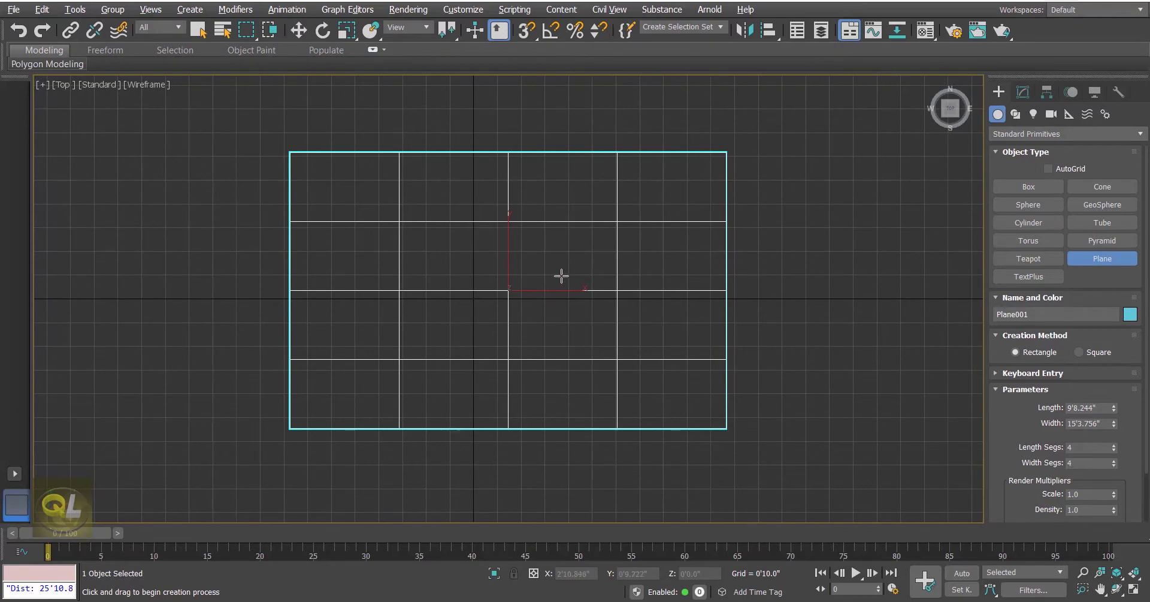
{"action": "left_click_drag", "start_coordinate": [1016, 419], "coordinate": [1013, 358]}
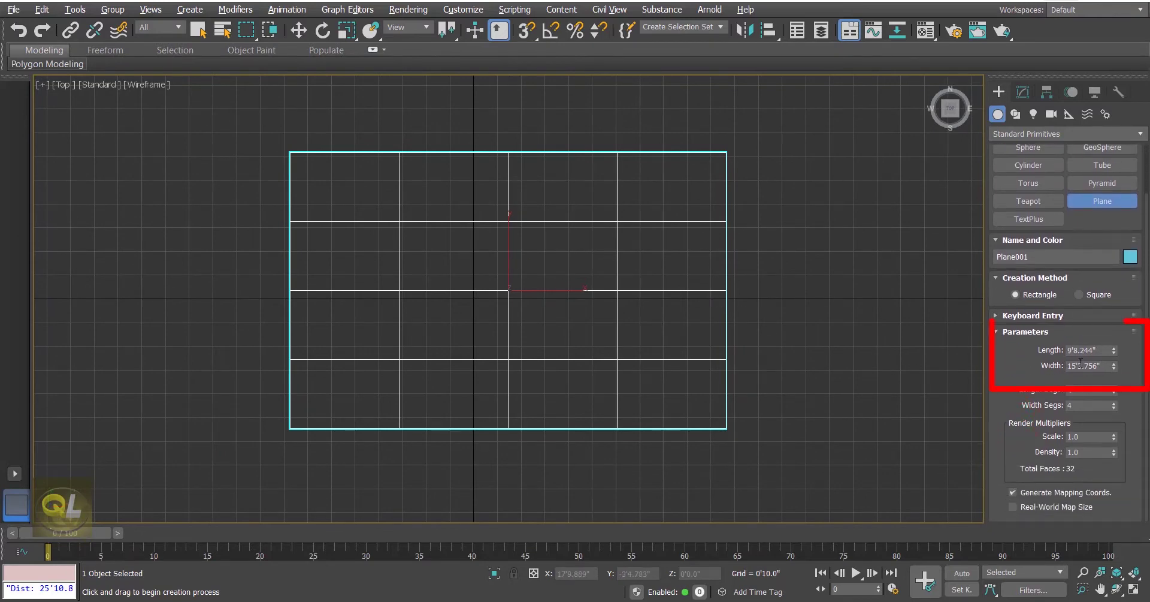
{"action": "right_click", "coordinate": [773, 218]}
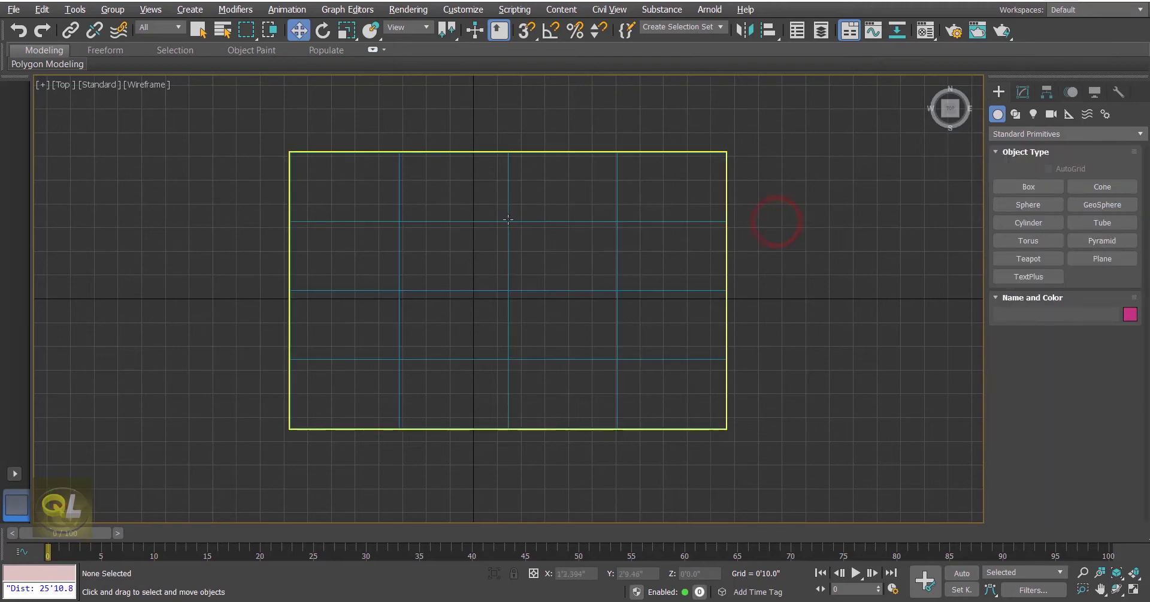
Convert Plane001 to an Editable Poly through its right-click Convert To menu.
{"action": "left_click", "coordinate": [507, 217]}
{"action": "right_click", "coordinate": [508, 220]}
{"action": "mouse_move", "coordinate": [527, 378]}
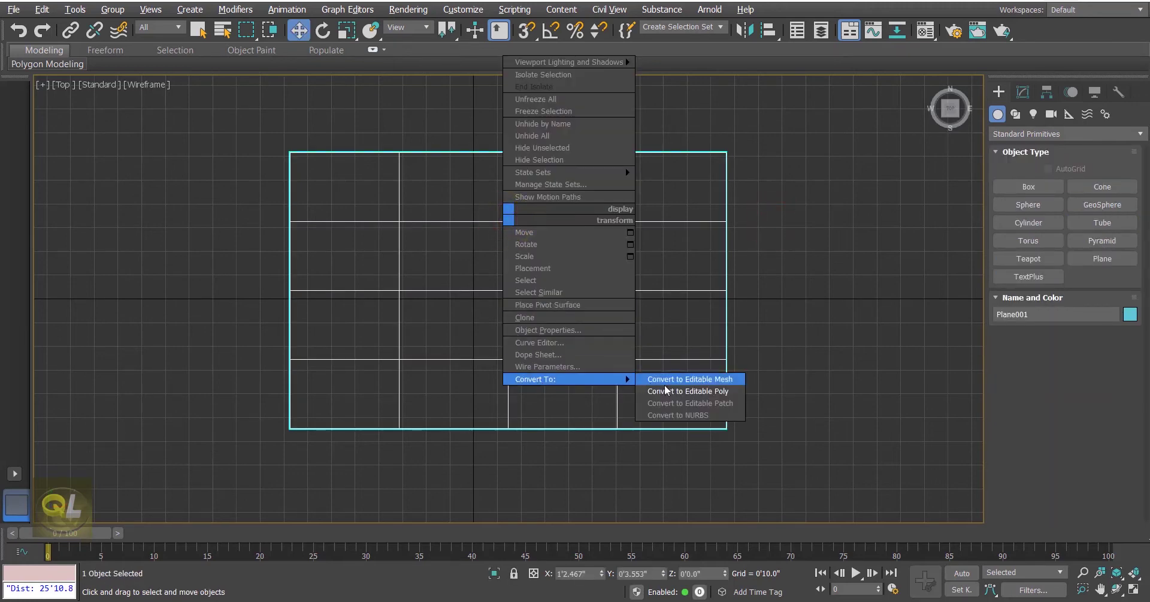
{"action": "left_click", "coordinate": [677, 393]}
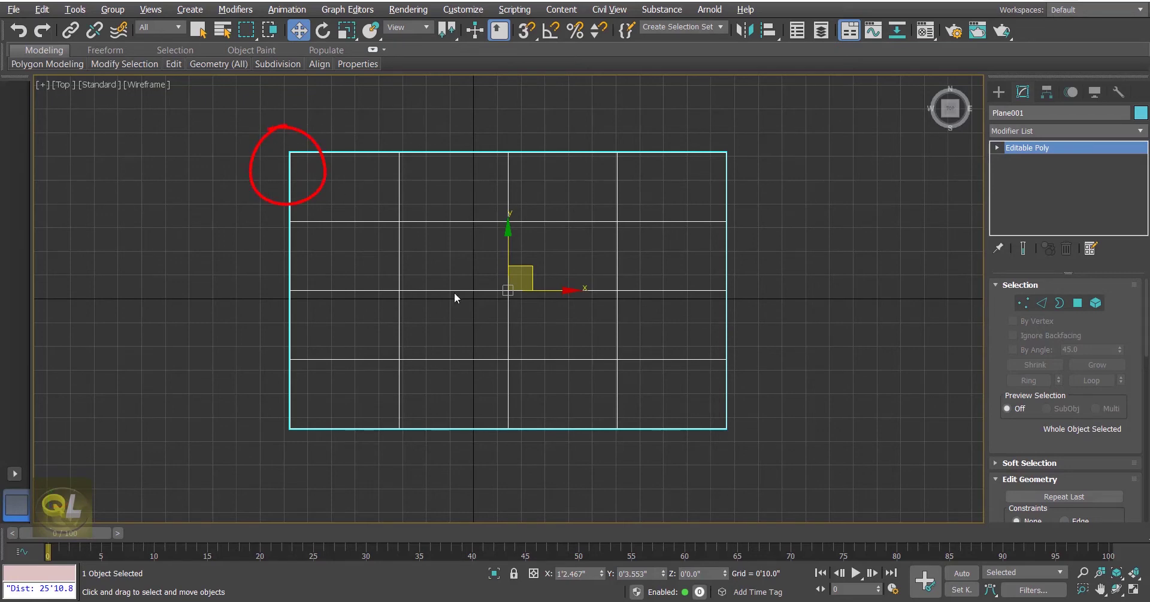
{"action": "mouse_move", "coordinate": [721, 402]}
{"action": "left_mouse_down"}
{"action": "mouse_move", "coordinate": [692, 420]}
{"action": "mouse_move", "coordinate": [747, 456]}
{"action": "left_mouse_up"}
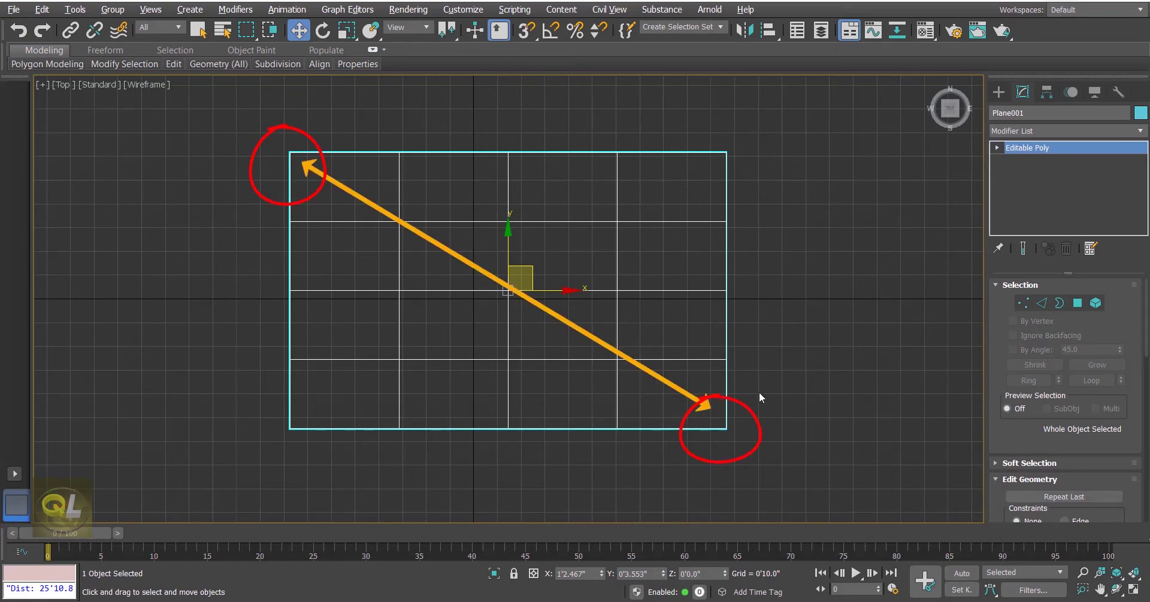
{"action": "left_click", "coordinate": [998, 92]}
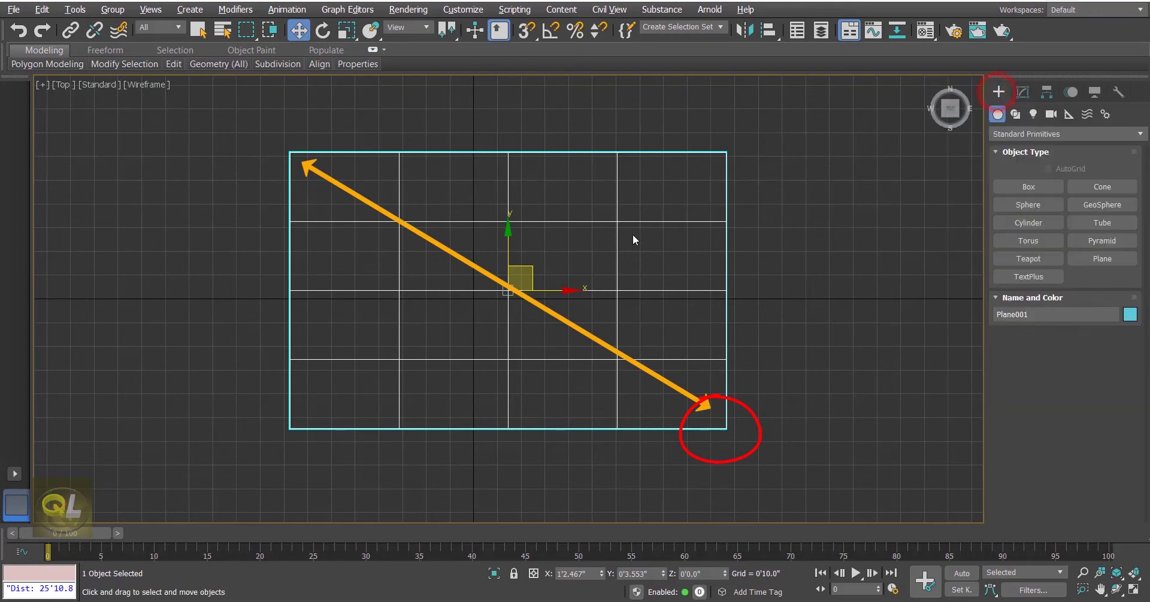
Use Measure Distance with snaps to measure the plane's corner-to-corner diagonal, 18'1.437".
{"action": "left_click", "coordinate": [75, 9]}
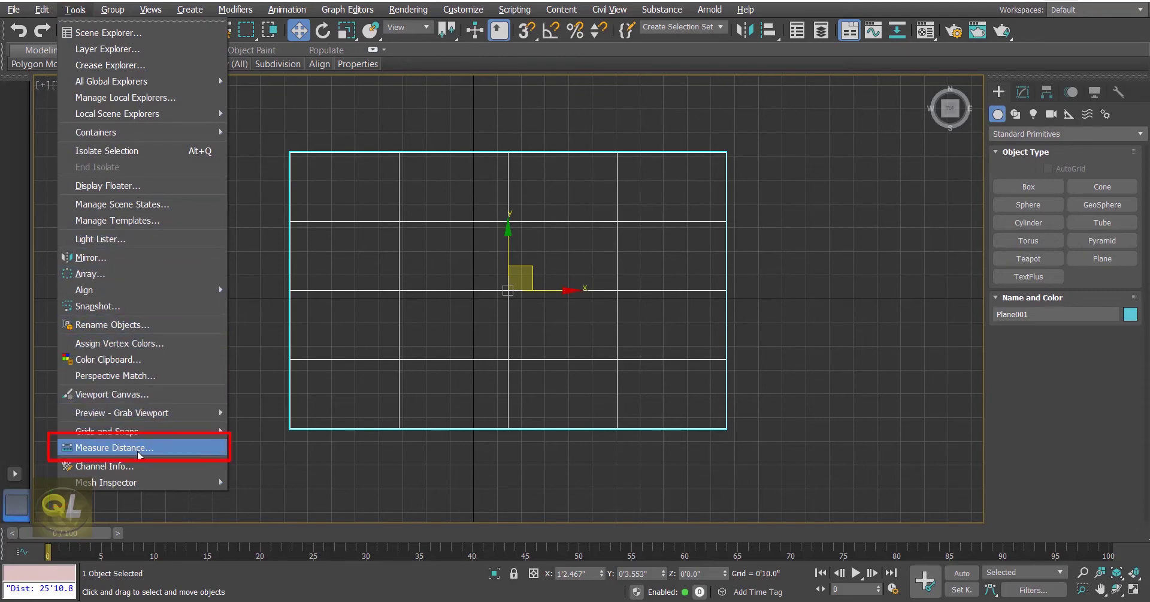
{"action": "left_click", "coordinate": [184, 448]}
{"action": "left_click", "coordinate": [526, 30]}
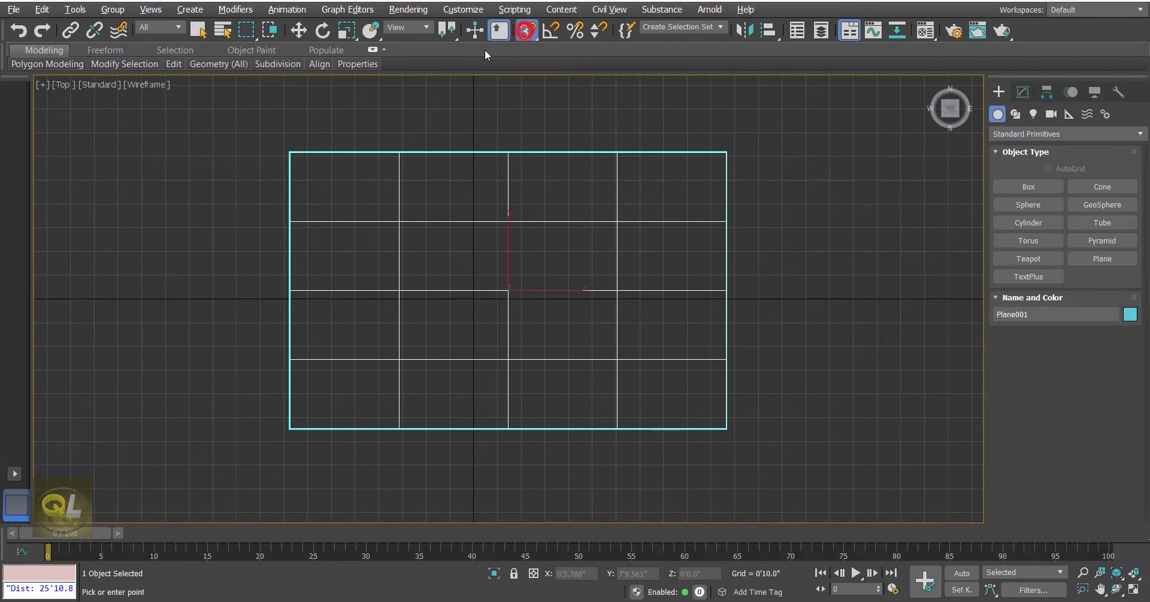
{"action": "left_click", "coordinate": [290, 151]}
{"action": "left_click", "coordinate": [727, 429]}
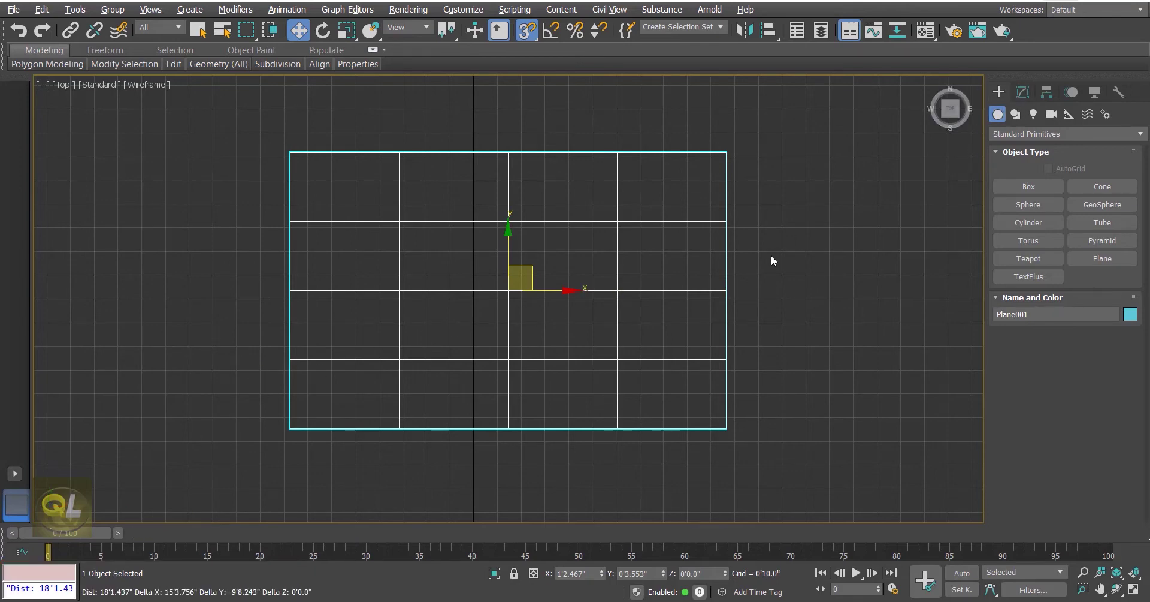
Shift-drag a copy of the plane to the right, creating Plane002.
{"action": "middle_click_drag", "start_coordinate": [782, 288], "coordinate": [570, 257]}
{"action": "scroll", "coordinate": [570, 257], "scroll_direction": "down", "scroll_amount": 3}
{"action": "middle_click_drag", "start_coordinate": [637, 282], "coordinate": [503, 270]}
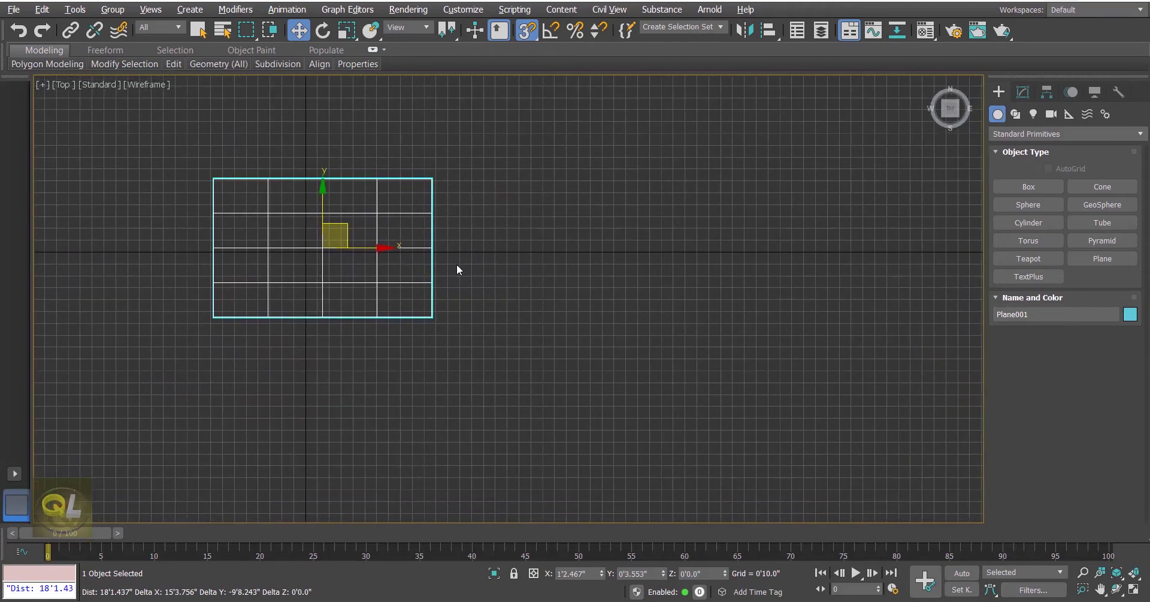
{"action": "left_click_drag", "start_coordinate": [370, 253], "coordinate": [759, 249], "text": "shift"}
{"action": "left_click", "coordinate": [581, 361]}
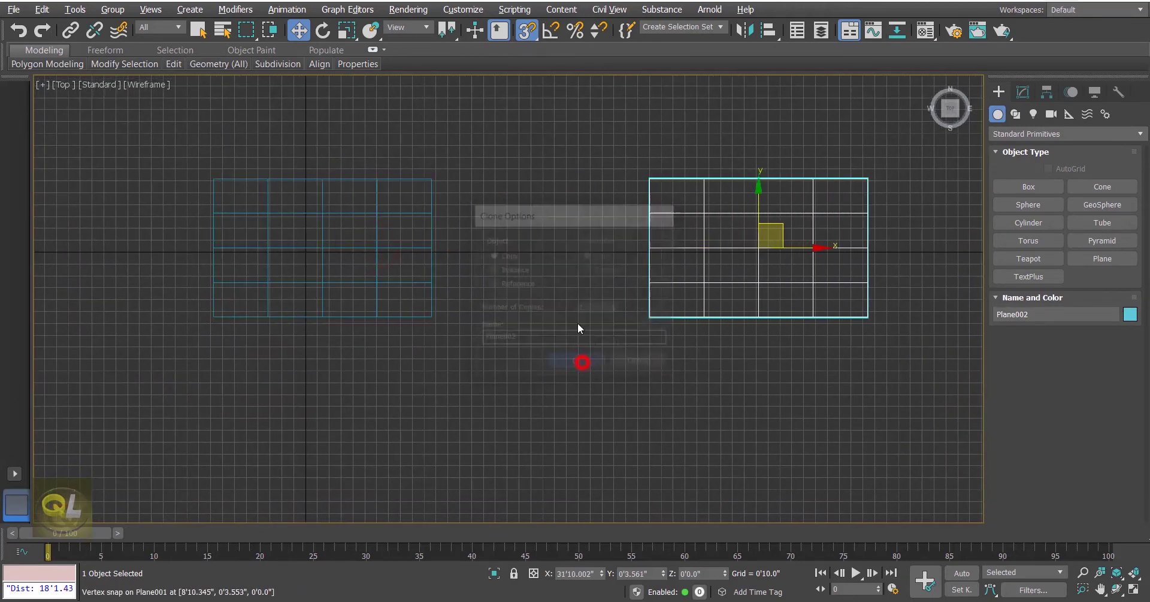
Turn off vertex snapping and display the Helpers object types.
{"action": "left_click", "coordinate": [526, 30]}
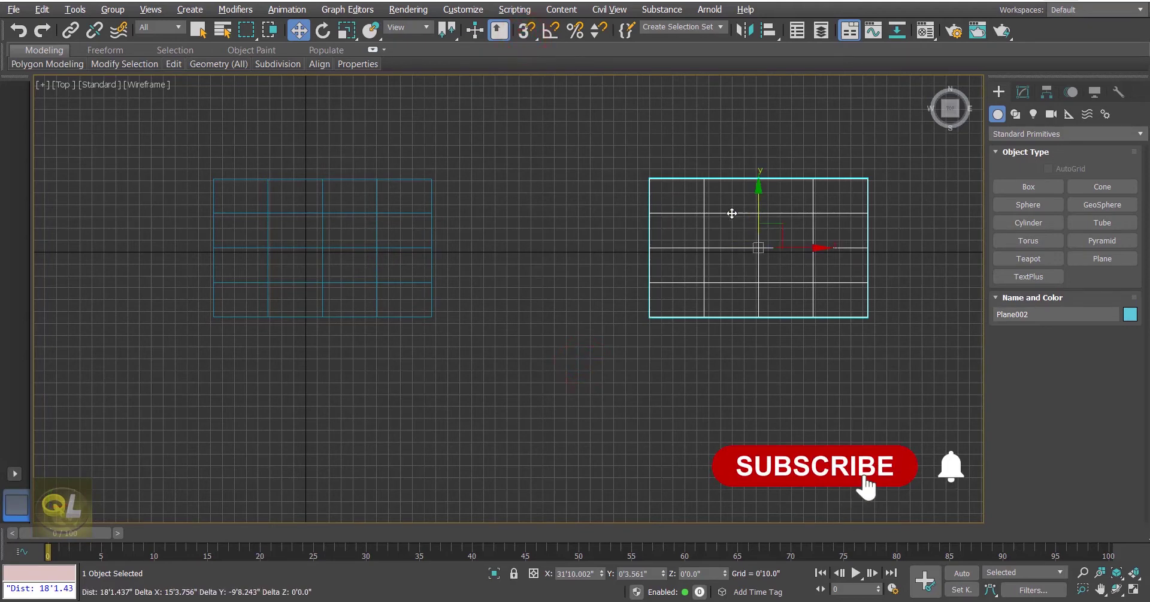
{"action": "middle_click_drag", "start_coordinate": [513, 293], "coordinate": [513, 327]}
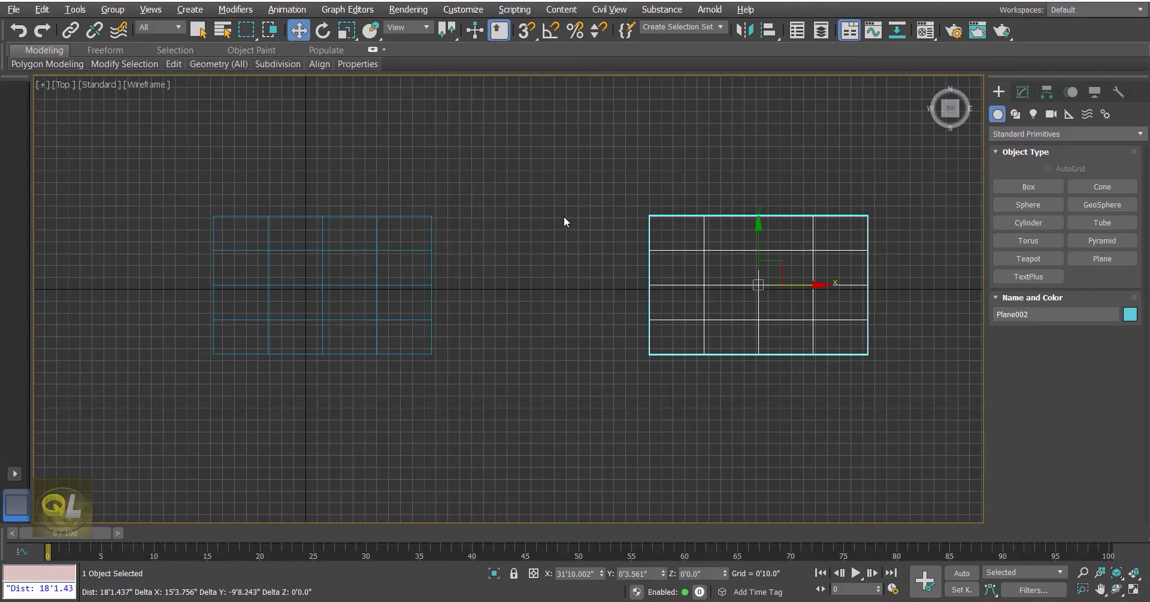
{"action": "left_click", "coordinate": [1069, 114]}
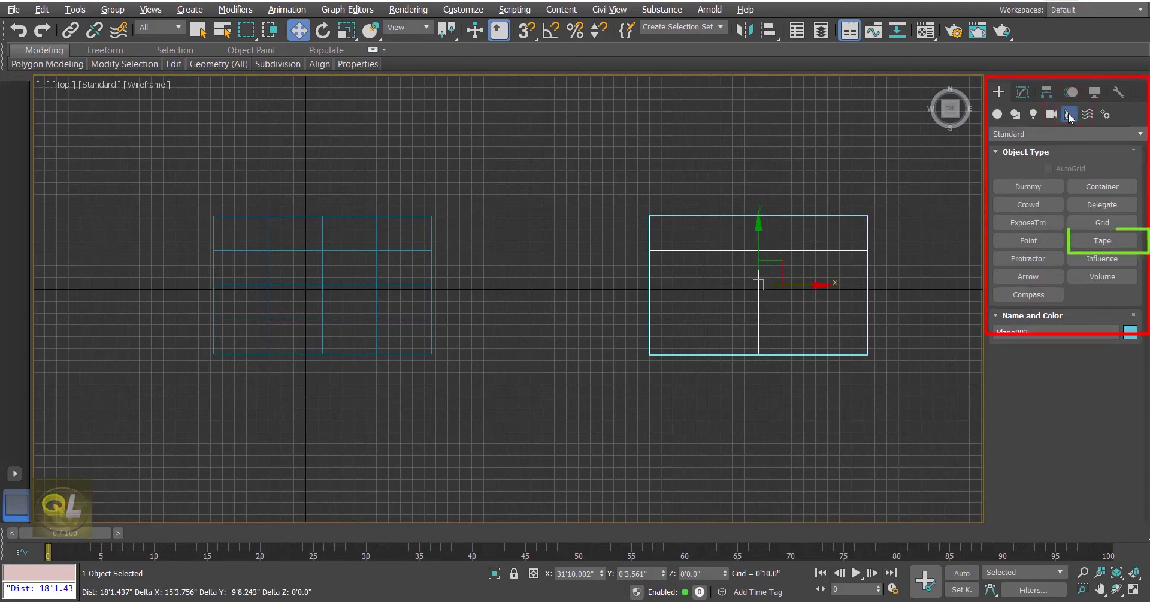
Stretch Tape001 from Plane001's top-right vertex to Plane002's top-left vertex, reading 15'3.779".
{"action": "left_click", "coordinate": [1102, 241]}
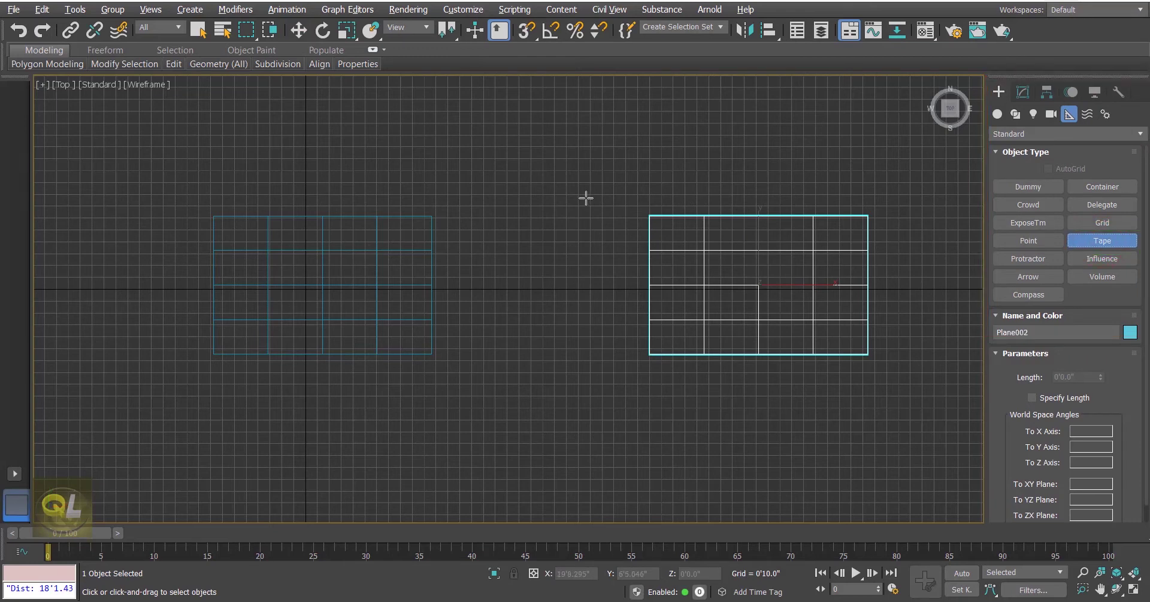
{"action": "key", "text": "s"}
{"action": "left_click_drag", "start_coordinate": [433, 214], "coordinate": [645, 217]}
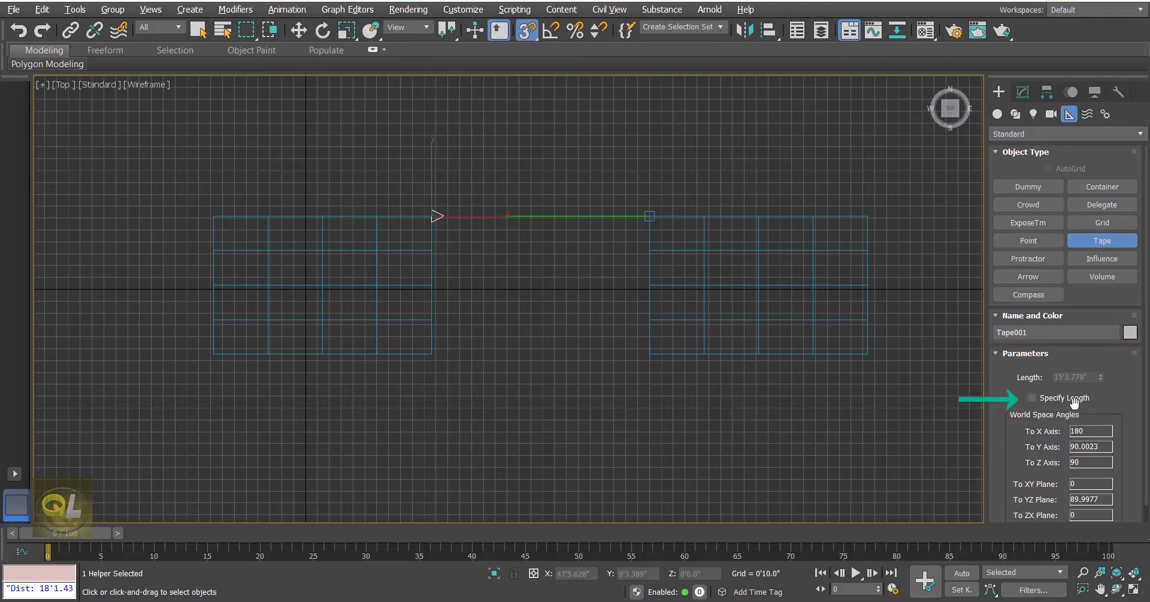
Fix the tape measure's length at 5'0.0".
{"action": "left_click", "coordinate": [1033, 398]}
{"action": "left_click_drag", "start_coordinate": [1085, 376], "coordinate": [1049, 377]}
{"action": "type", "text": "5"}
{"action": "key", "text": "Return"}
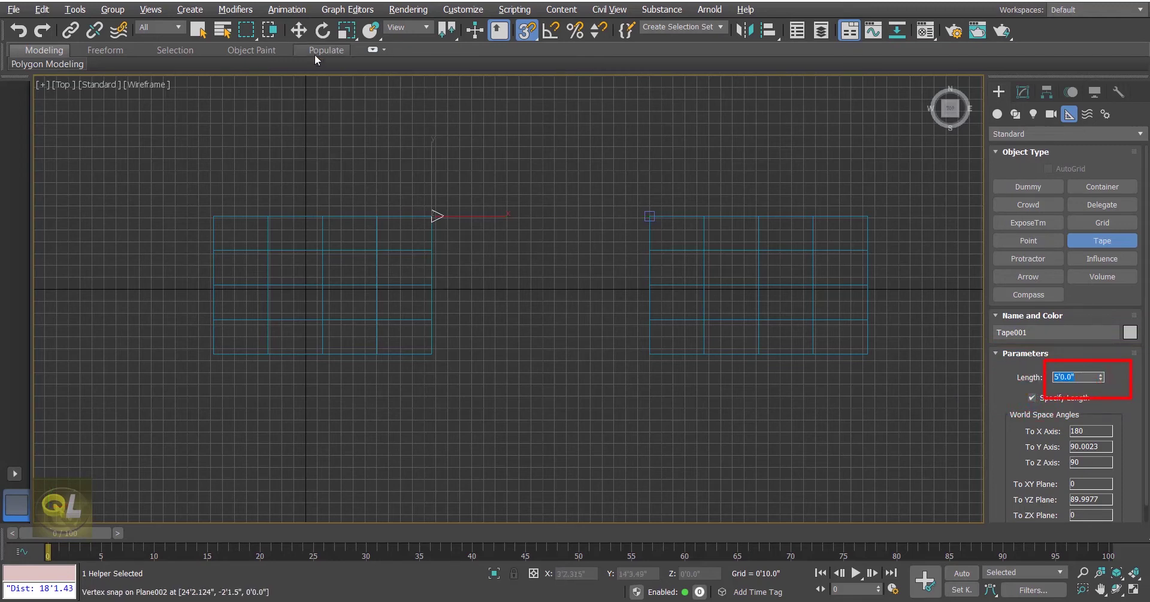
{"action": "key", "text": "w"}
Slide Plane002 left until its edge meets the tape's end, then clear the selection.
{"action": "left_click", "coordinate": [519, 289]}
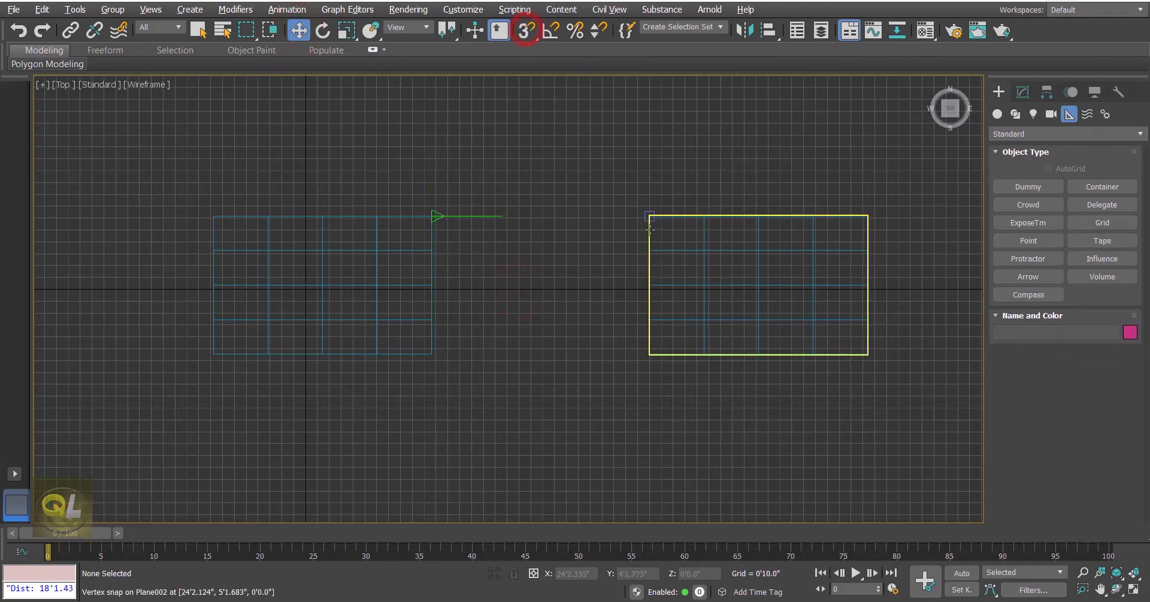
{"action": "left_click", "coordinate": [673, 214]}
{"action": "left_click_drag", "start_coordinate": [672, 215], "coordinate": [527, 204]}
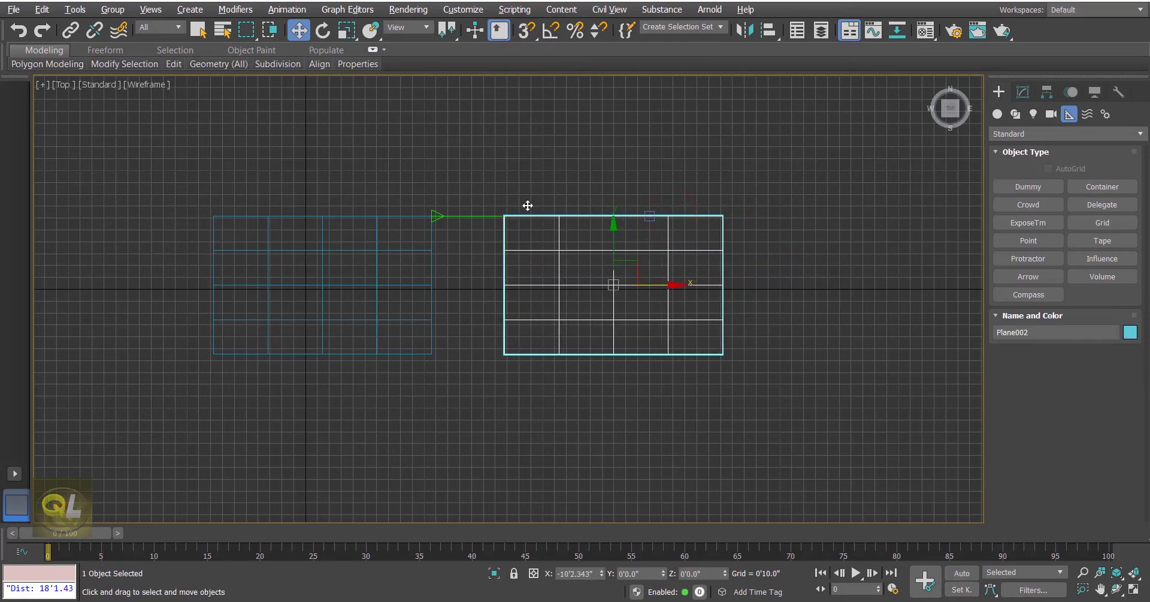
{"action": "left_click", "coordinate": [778, 279]}
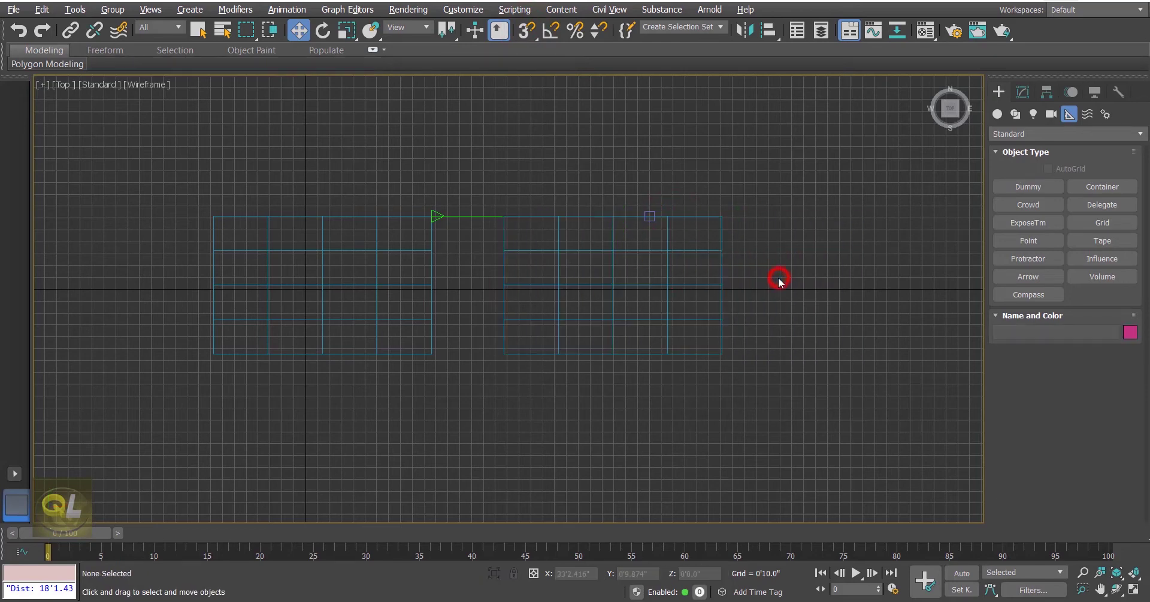
{"action": "mouse_move", "coordinate": [462, 321]}
{"action": "middle_mouse_down"}
{"action": "mouse_move", "coordinate": [455, 291]}
{"action": "mouse_move", "coordinate": [457, 322]}
{"action": "middle_mouse_up"}
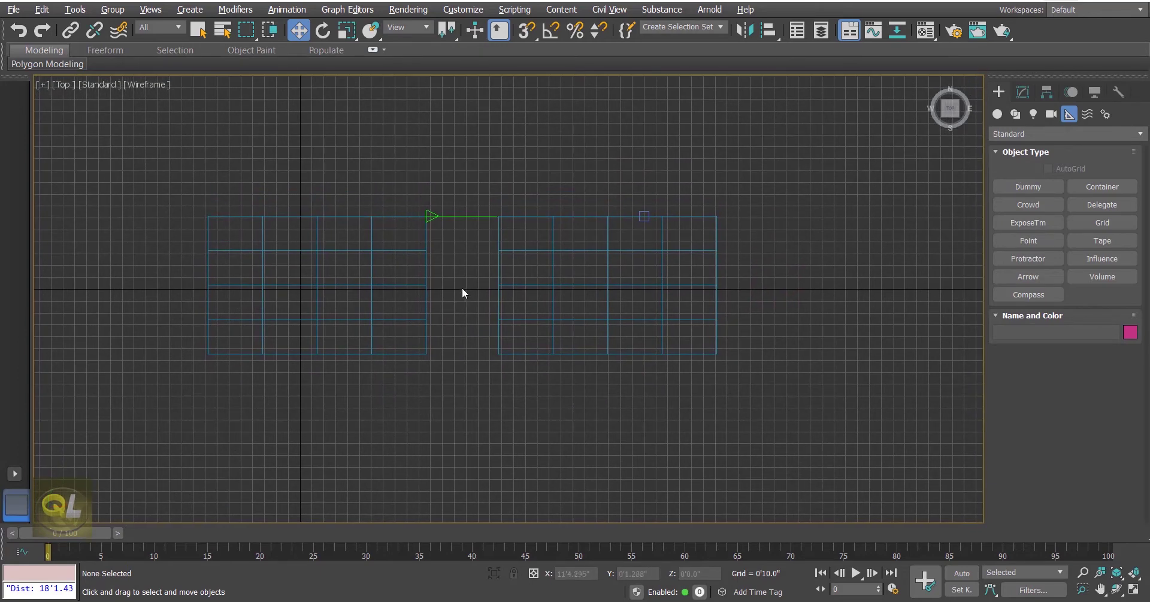
{"action": "left_click", "coordinate": [466, 239]}
Delete the tape measure and move Plane002 up and to the left of Plane001.
{"action": "left_click", "coordinate": [436, 213]}
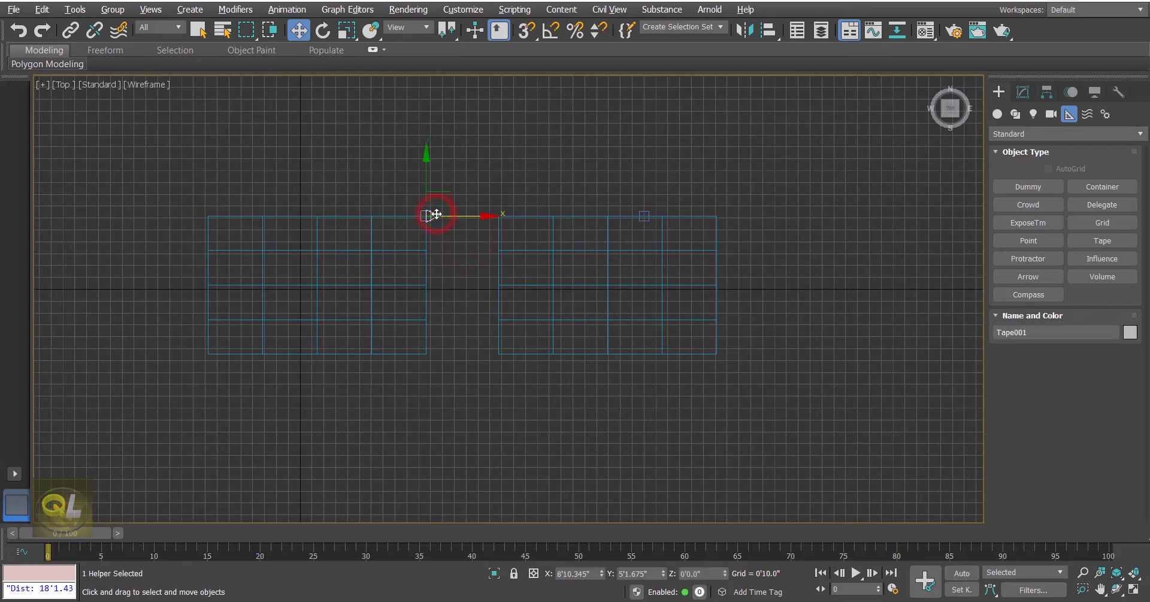
{"action": "key", "text": "Delete"}
{"action": "left_click", "coordinate": [609, 286]}
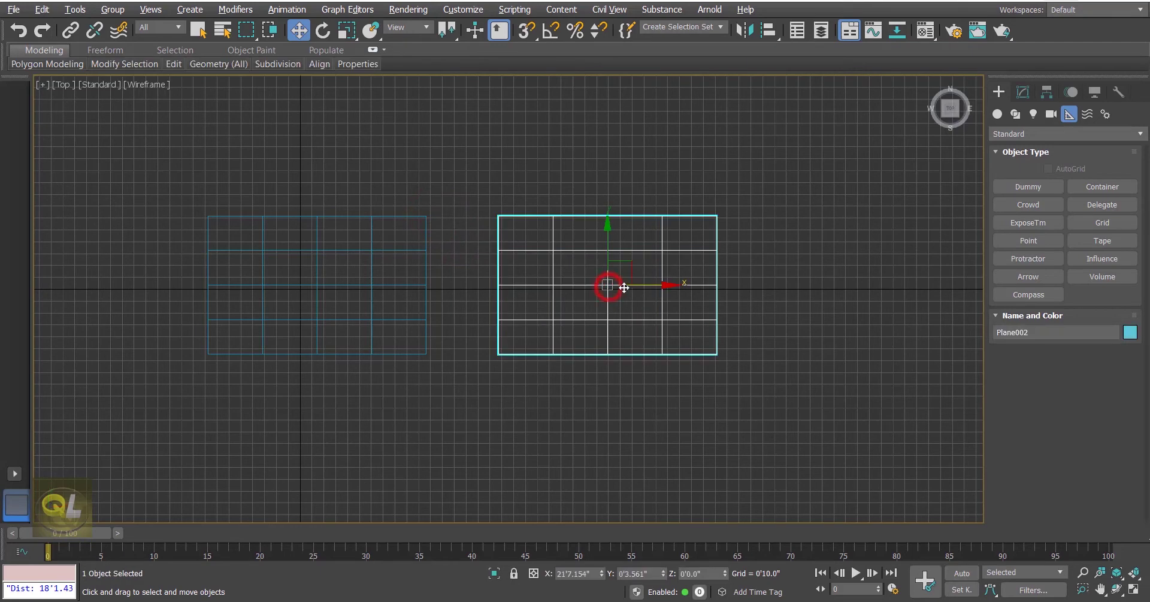
{"action": "middle_click_drag", "start_coordinate": [609, 287], "coordinate": [726, 287]}
{"action": "scroll", "coordinate": [730, 282], "scroll_direction": "down", "scroll_amount": 3}
{"action": "left_click_drag", "start_coordinate": [735, 238], "coordinate": [390, 126]}
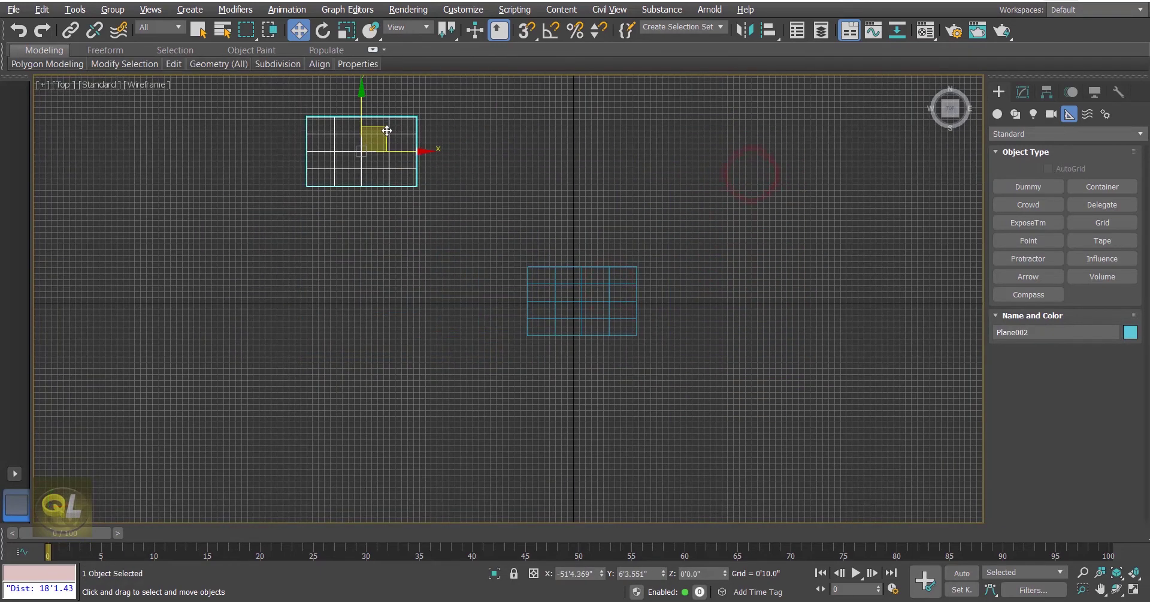
{"action": "middle_click_drag", "start_coordinate": [569, 185], "coordinate": [563, 247]}
{"action": "left_click", "coordinate": [631, 232]}
Region-select both planes and switch the view to shaded display with F3.
{"action": "scroll", "coordinate": [557, 272], "scroll_direction": "up", "scroll_amount": 3}
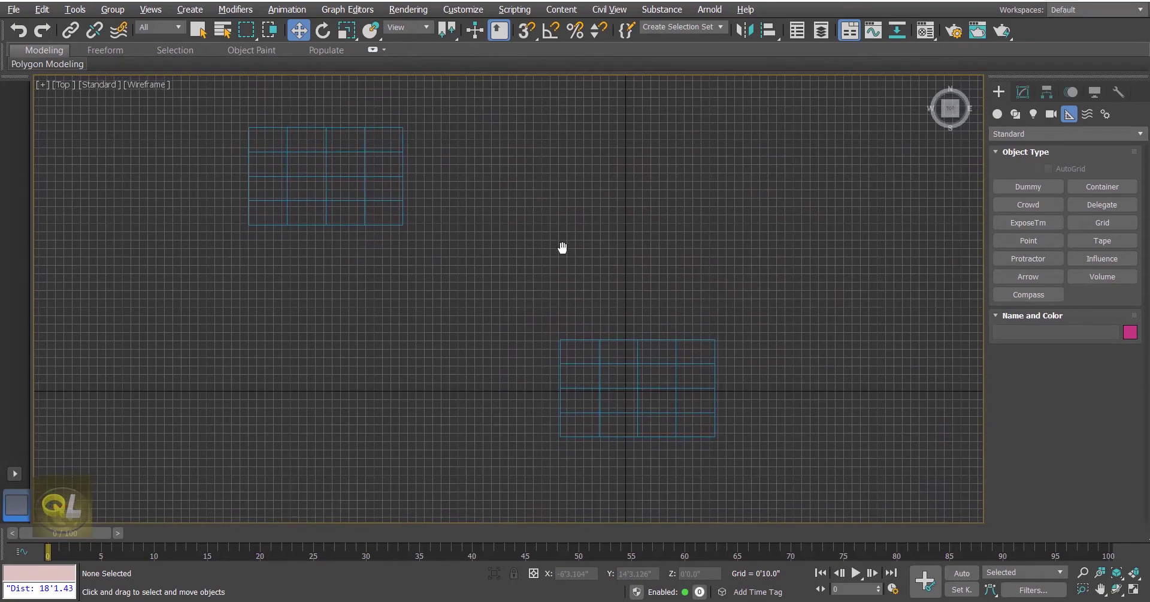
{"action": "scroll", "coordinate": [583, 287], "scroll_direction": "up", "scroll_amount": 2}
{"action": "scroll", "coordinate": [747, 362], "scroll_direction": "down", "scroll_amount": 4}
{"action": "left_click_drag", "start_coordinate": [797, 446], "coordinate": [408, 204]}
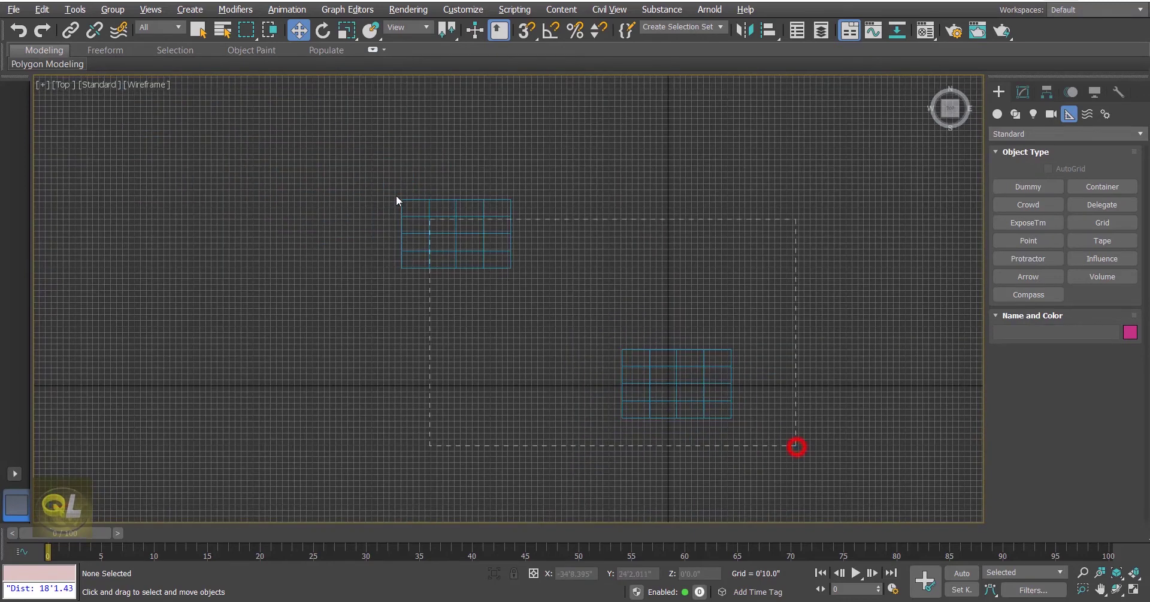
{"action": "left_click_drag", "start_coordinate": [352, 160], "coordinate": [352, 161]}
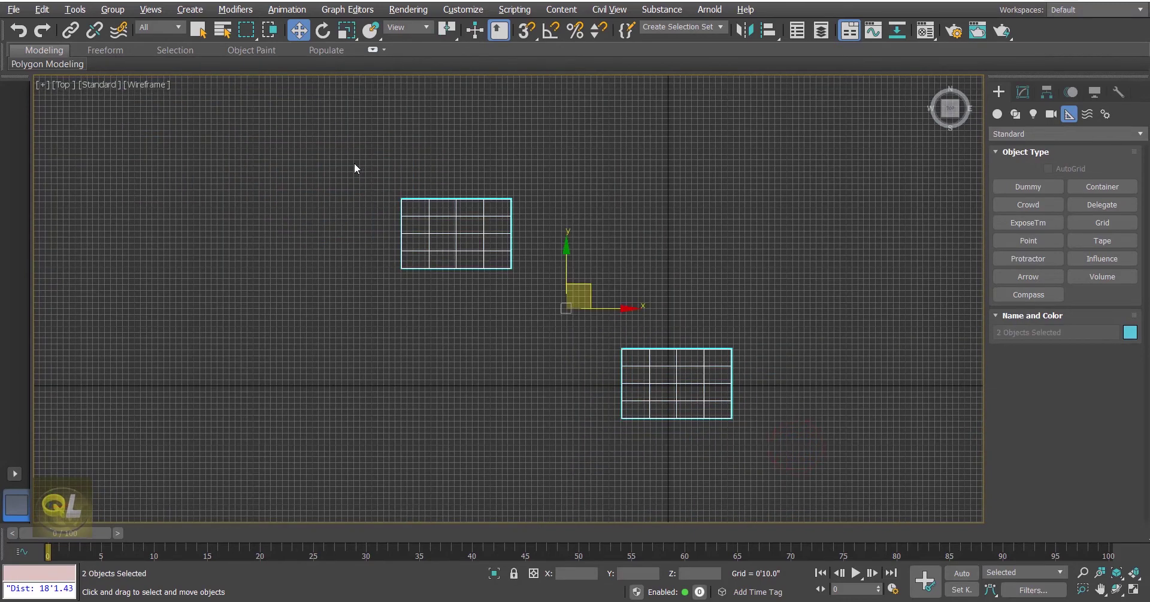
{"action": "key", "text": "F3"}
Place a Protractor helper to the left of the lower plane.
{"action": "left_click", "coordinate": [727, 229]}
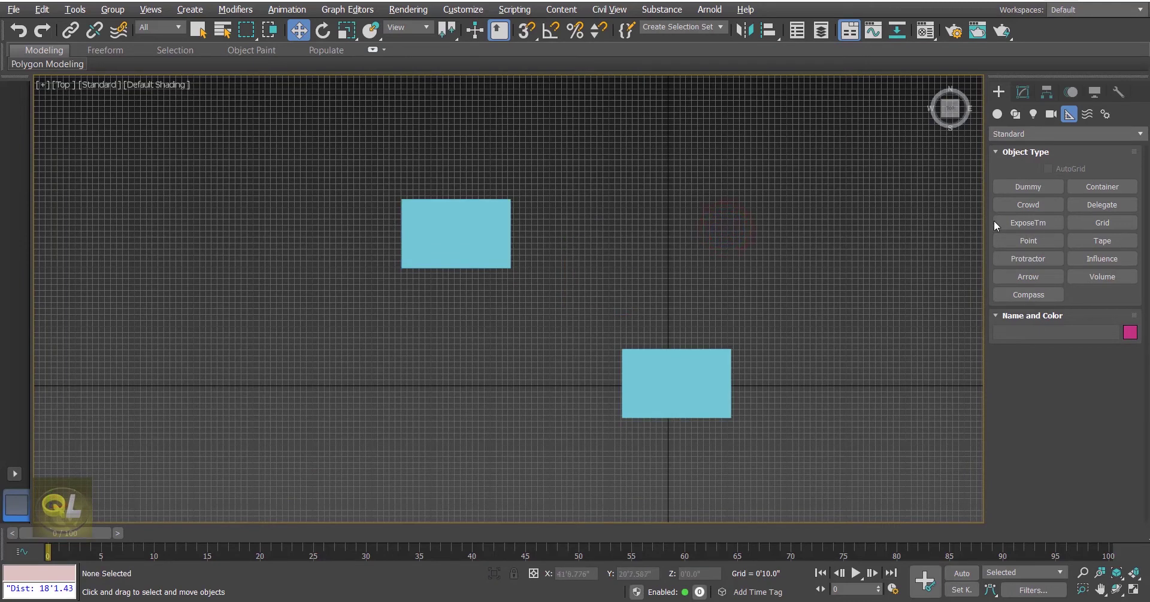
{"action": "left_click", "coordinate": [1031, 260]}
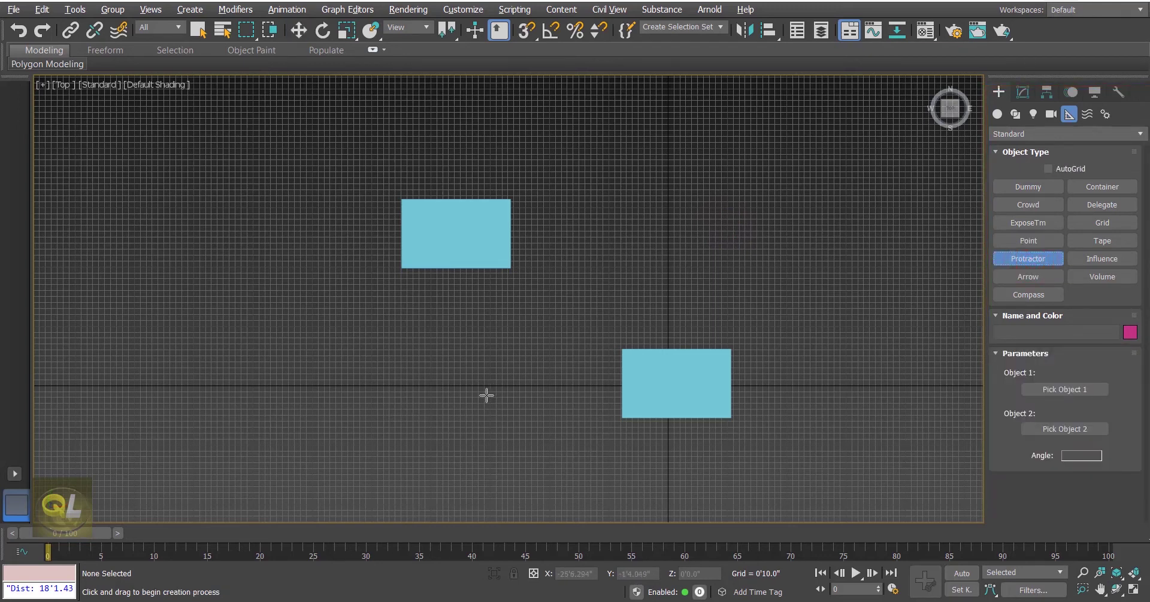
{"action": "middle_click_drag", "start_coordinate": [485, 394], "coordinate": [498, 368]}
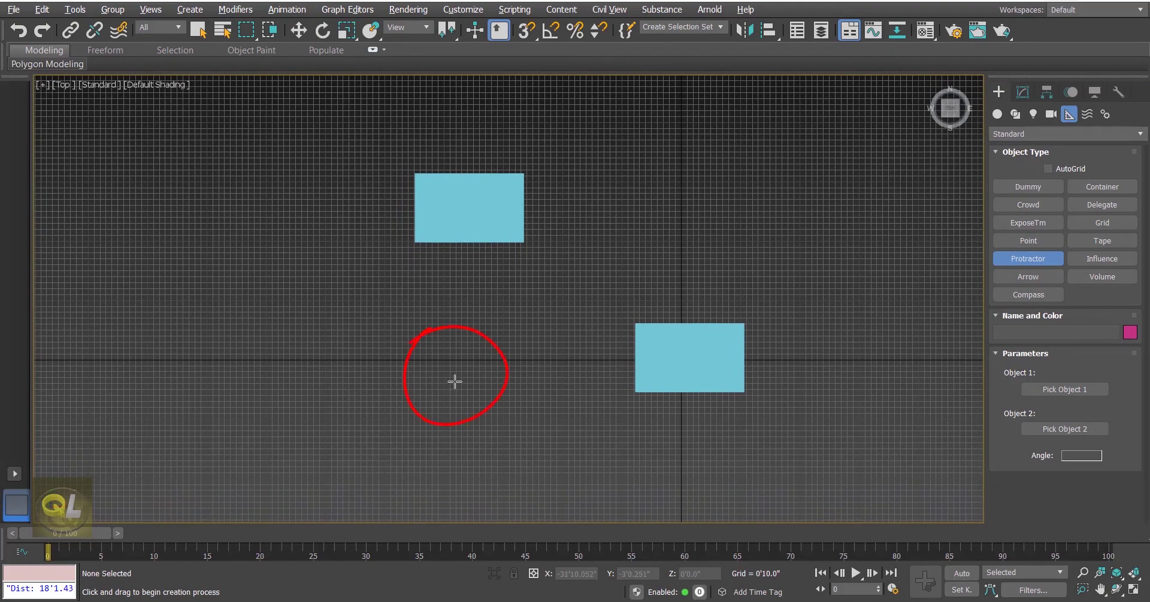
{"action": "left_click", "coordinate": [455, 380]}
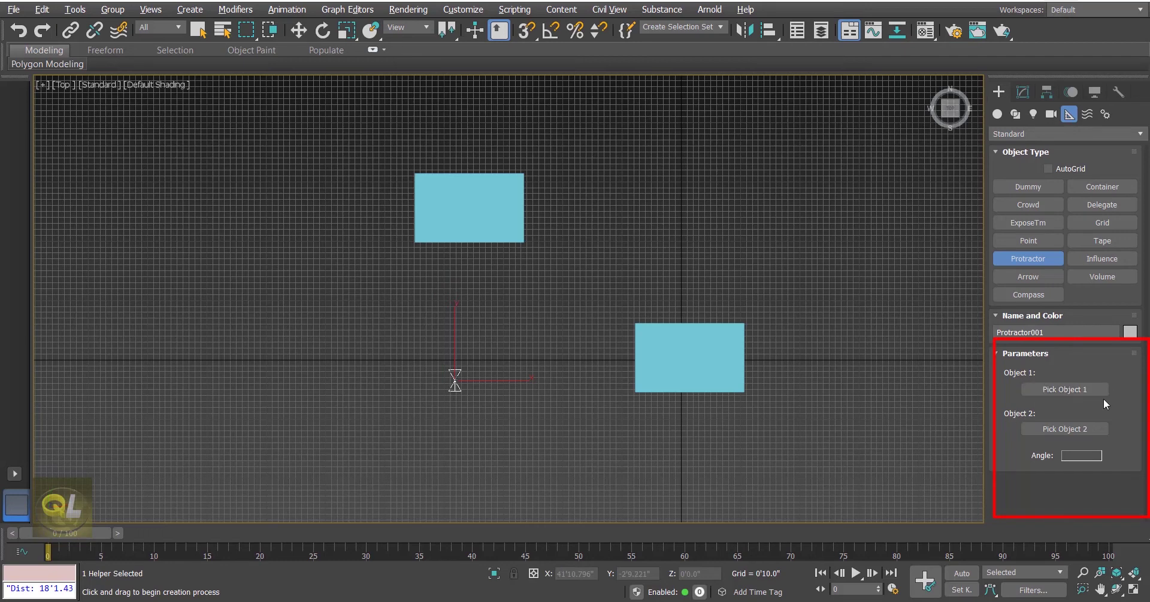
Pick the right plane and the upper plane as protractor objects, giving 79.6918.
{"action": "left_click", "coordinate": [1059, 390]}
{"action": "left_click", "coordinate": [1072, 389]}
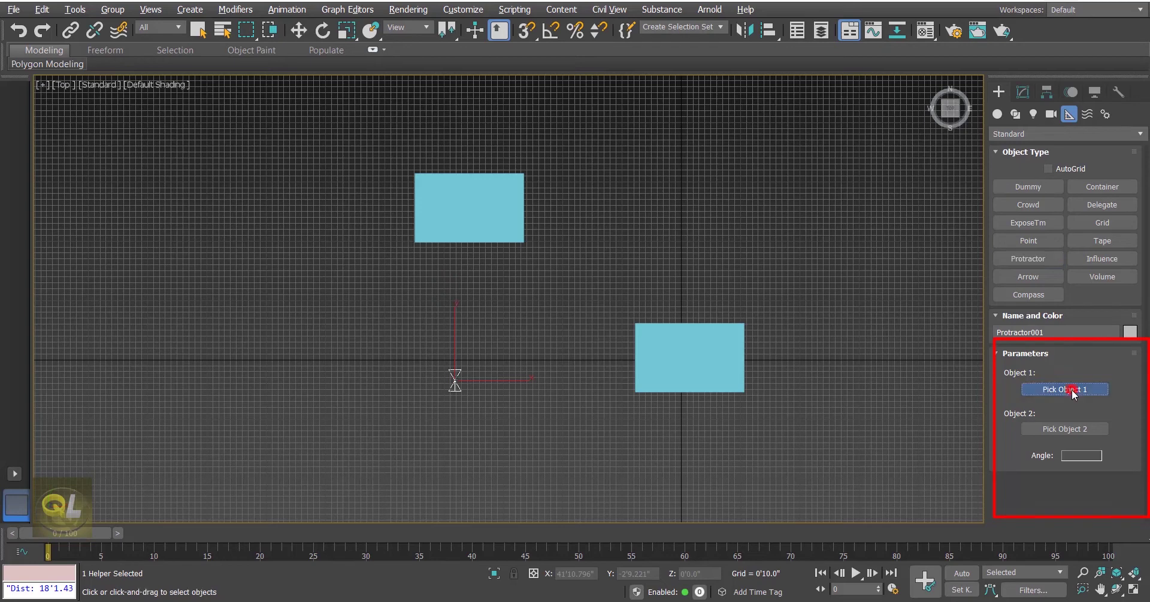
{"action": "left_click", "coordinate": [697, 353]}
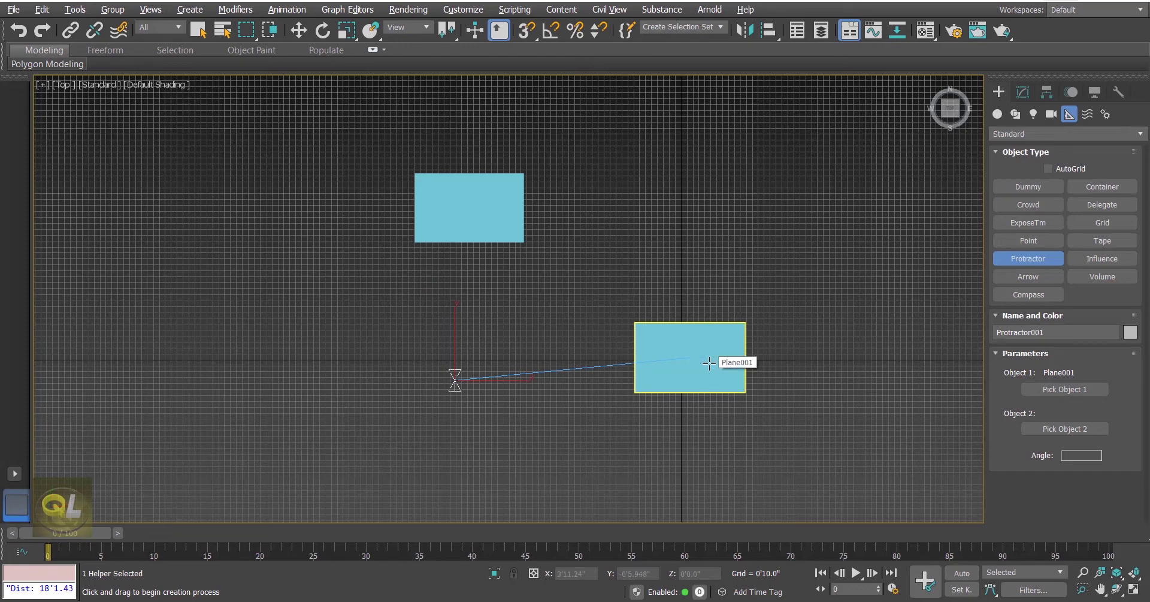
{"action": "left_click", "coordinate": [1064, 429]}
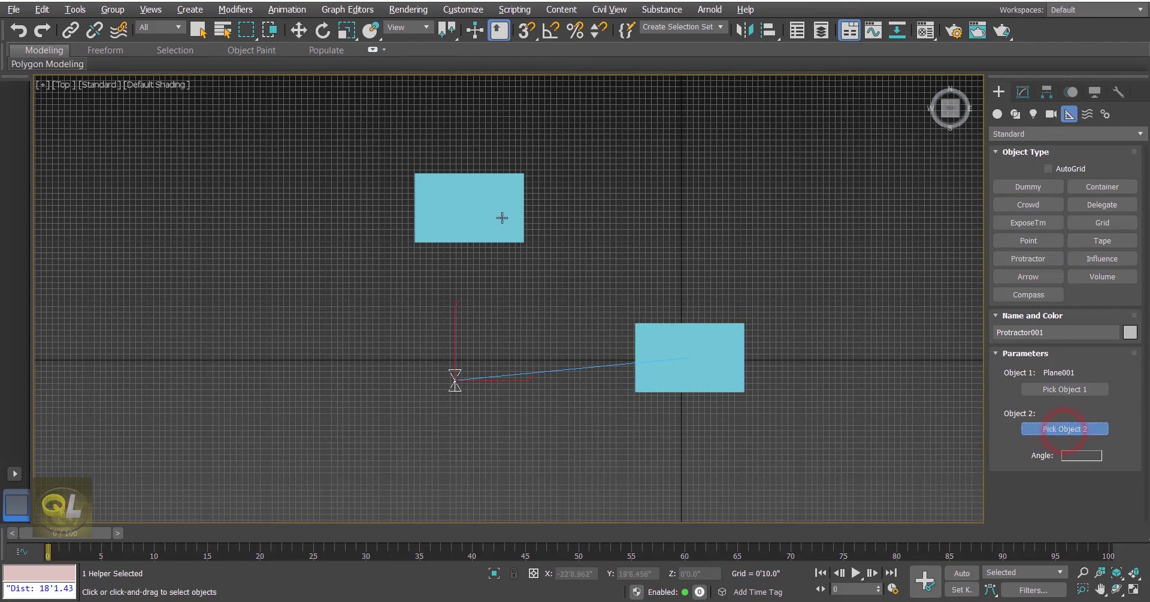
{"action": "left_click", "coordinate": [464, 211]}
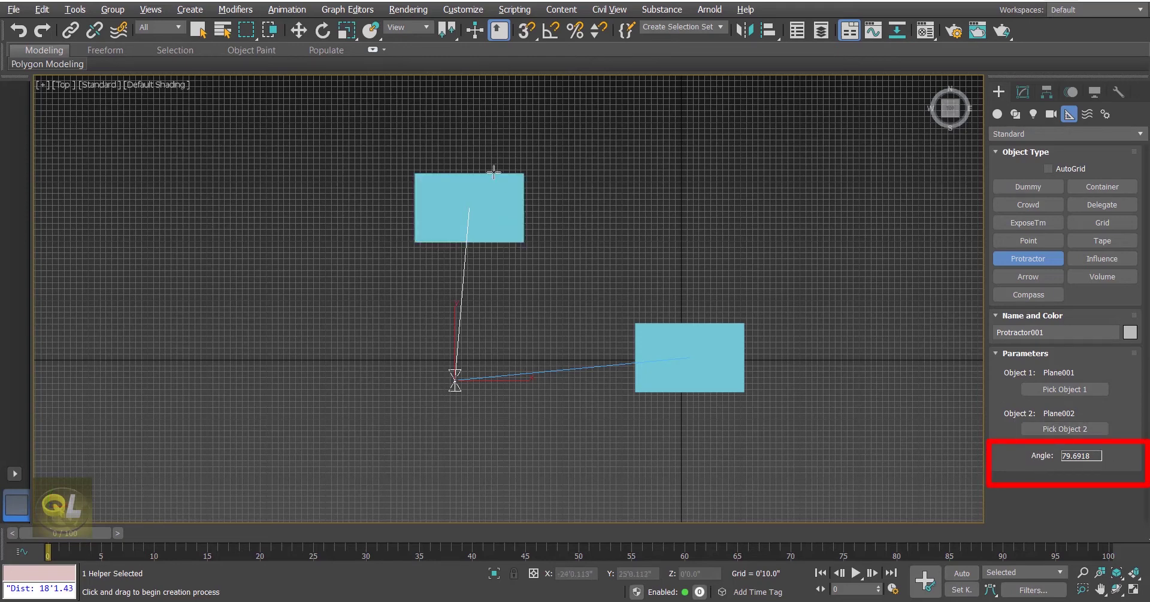
{"action": "left_click", "coordinate": [299, 30]}
Drag Plane002 further left and confirm the protractor angle now reads 137.04.
{"action": "left_click", "coordinate": [490, 183]}
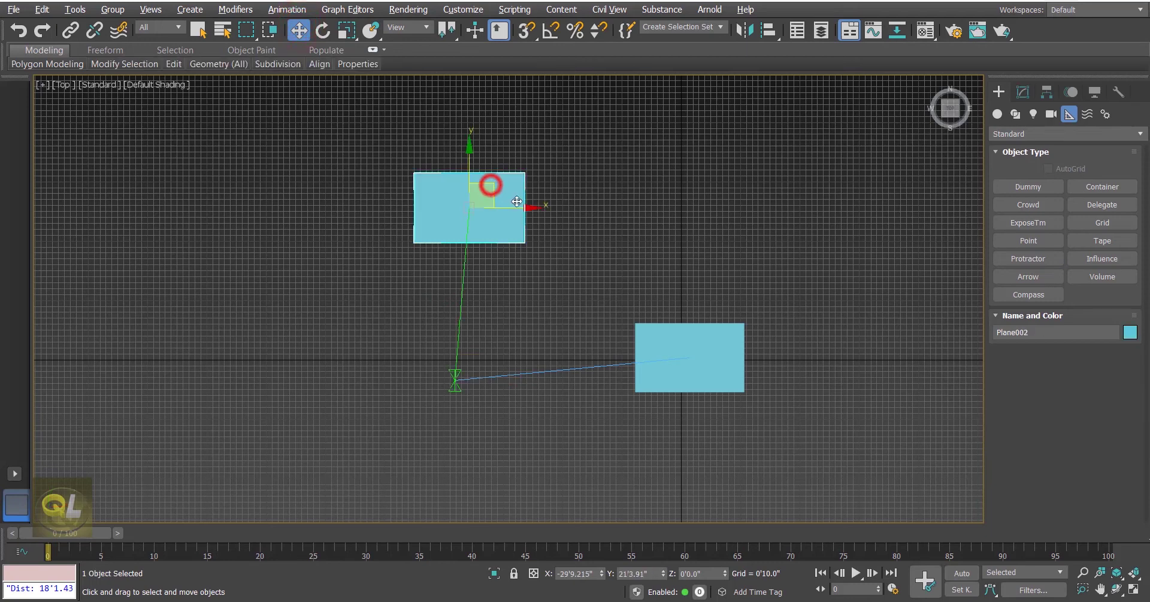
{"action": "left_click_drag", "start_coordinate": [524, 211], "coordinate": [284, 182]}
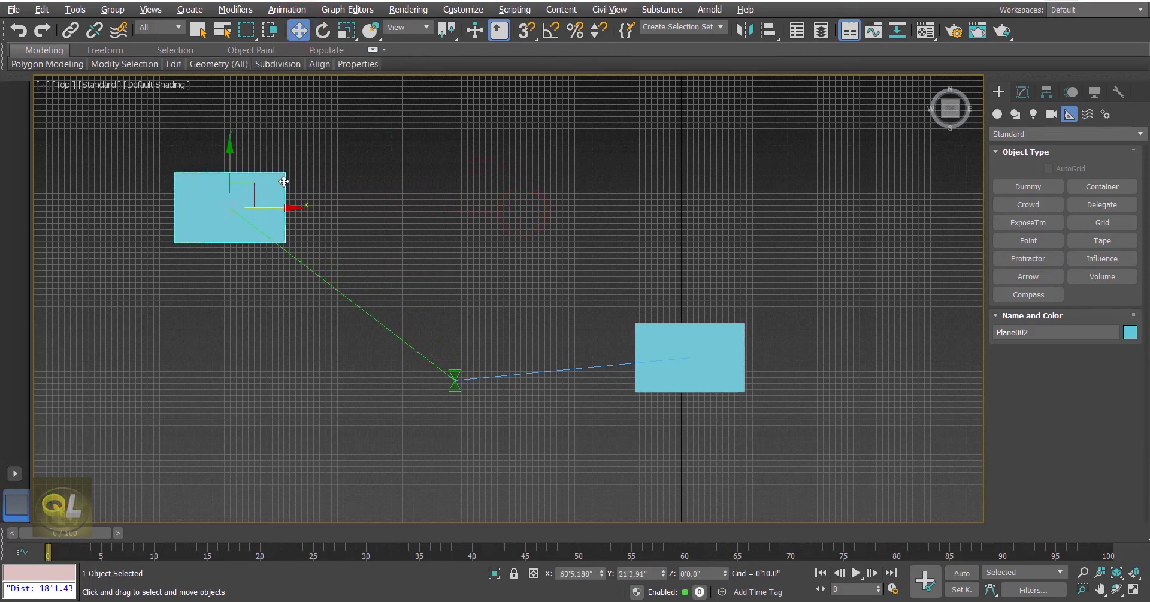
{"action": "left_click", "coordinate": [455, 374]}
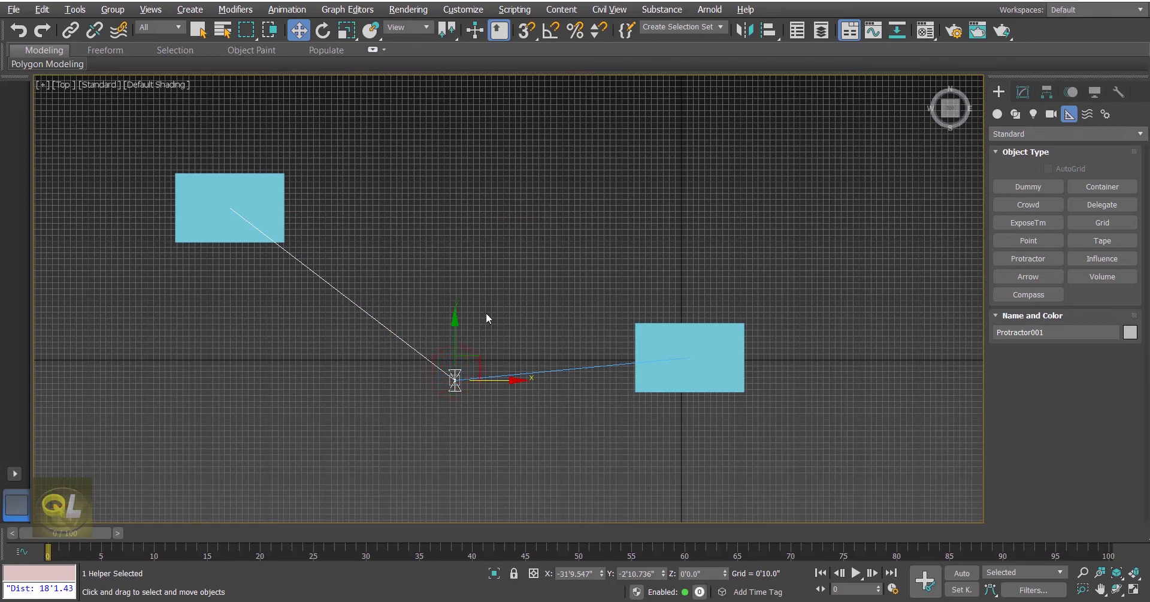
{"action": "left_click", "coordinate": [1023, 92]}
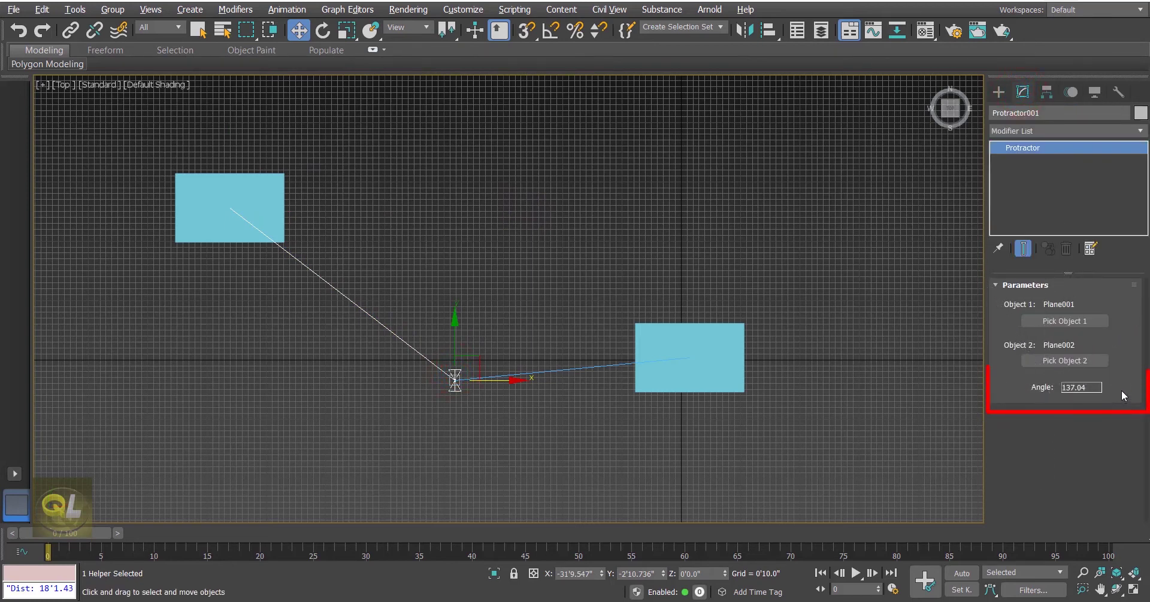
{"action": "left_click", "coordinate": [1000, 93]}
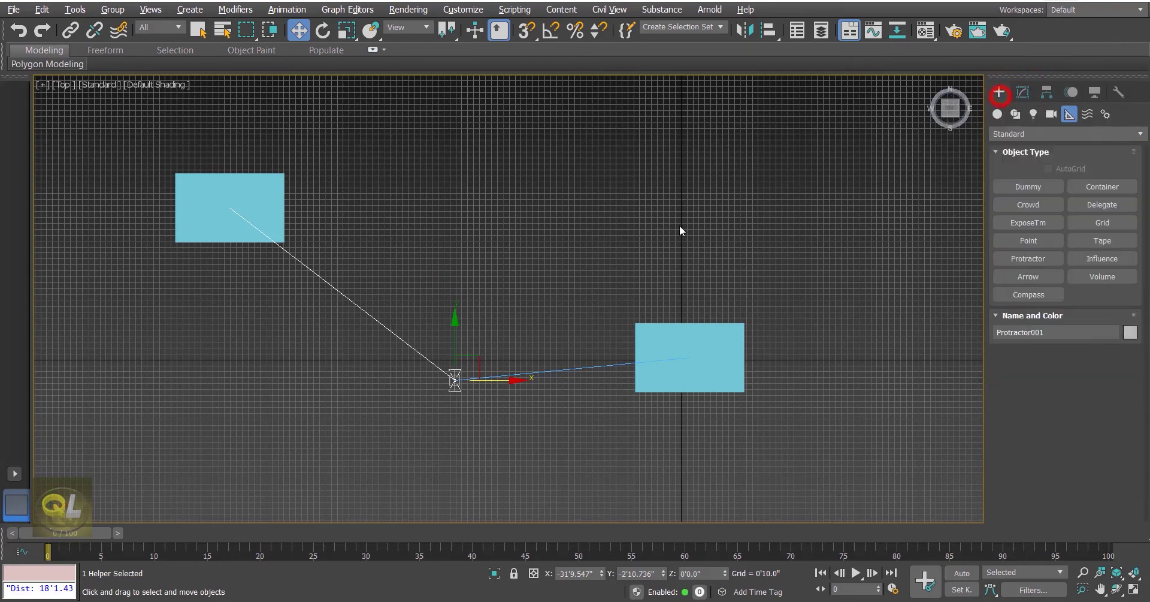
{"action": "left_click", "coordinate": [682, 225]}
Delete the protractor and the right plane, then select the remaining plane.
{"action": "middle_click_drag", "start_coordinate": [565, 246], "coordinate": [565, 270]}
{"action": "scroll", "coordinate": [565, 271], "scroll_direction": "down", "scroll_amount": 3}
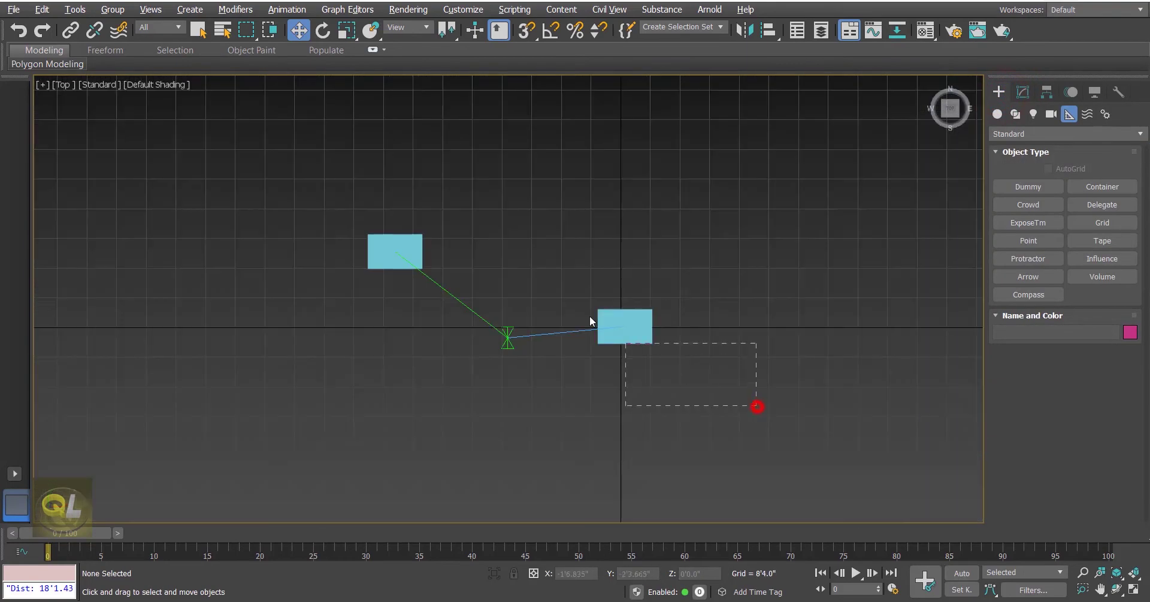
{"action": "left_click_drag", "start_coordinate": [502, 242], "coordinate": [501, 242]}
{"action": "key", "text": "Delete"}
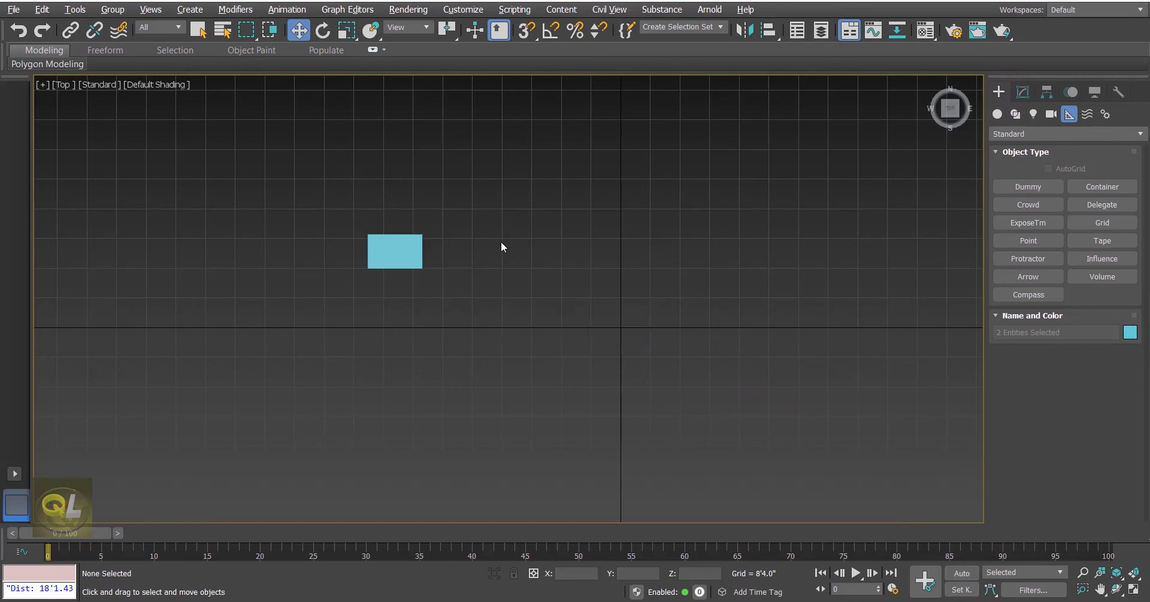
{"action": "middle_click_drag", "start_coordinate": [506, 278], "coordinate": [563, 332]}
{"action": "scroll", "coordinate": [563, 332], "scroll_direction": "up", "scroll_amount": 2}
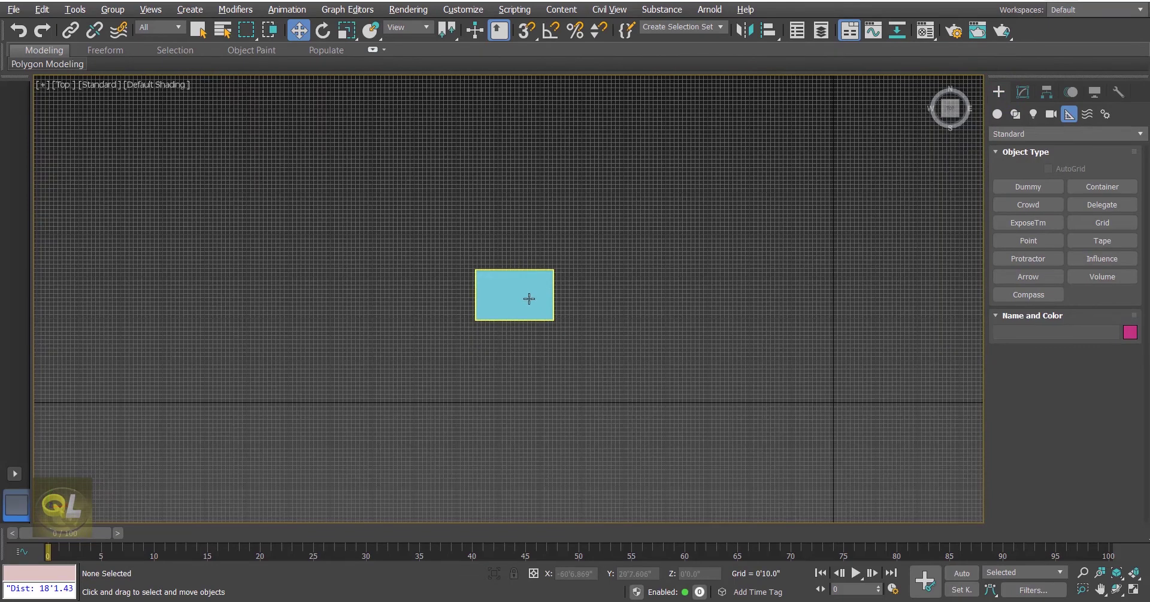
{"action": "left_click", "coordinate": [526, 297]}
Maximize the Perspective view and show the plane with Edged Faces (F4) from a closer angle.
{"action": "left_click", "coordinate": [1135, 589]}
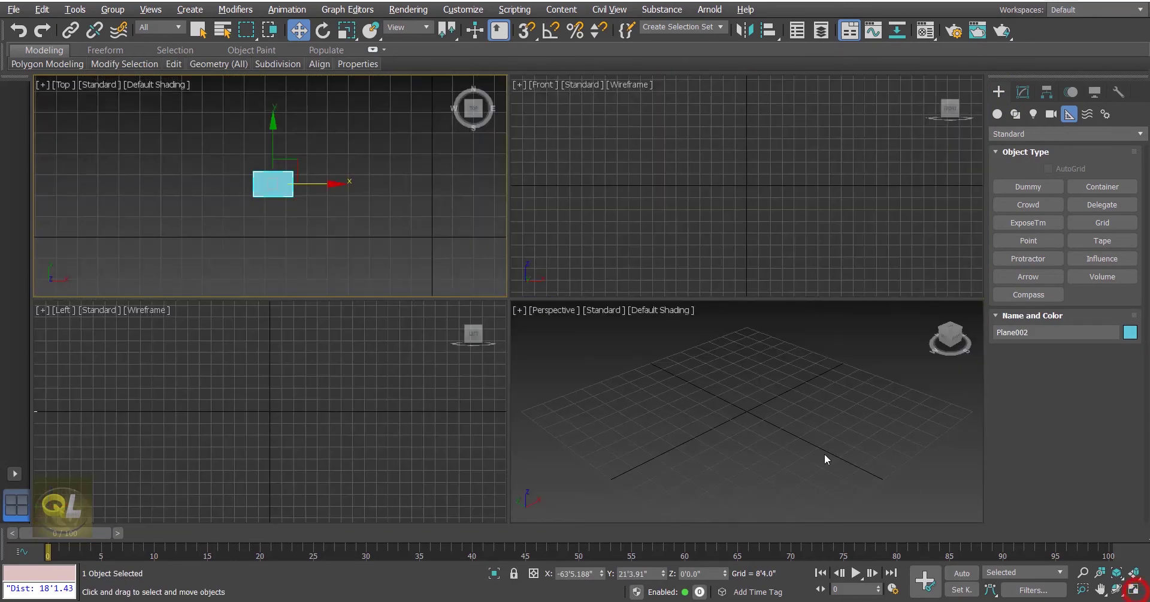
{"action": "scroll", "coordinate": [759, 423], "scroll_direction": "down", "scroll_amount": 5}
{"action": "scroll", "coordinate": [734, 441], "scroll_direction": "up", "scroll_amount": 5}
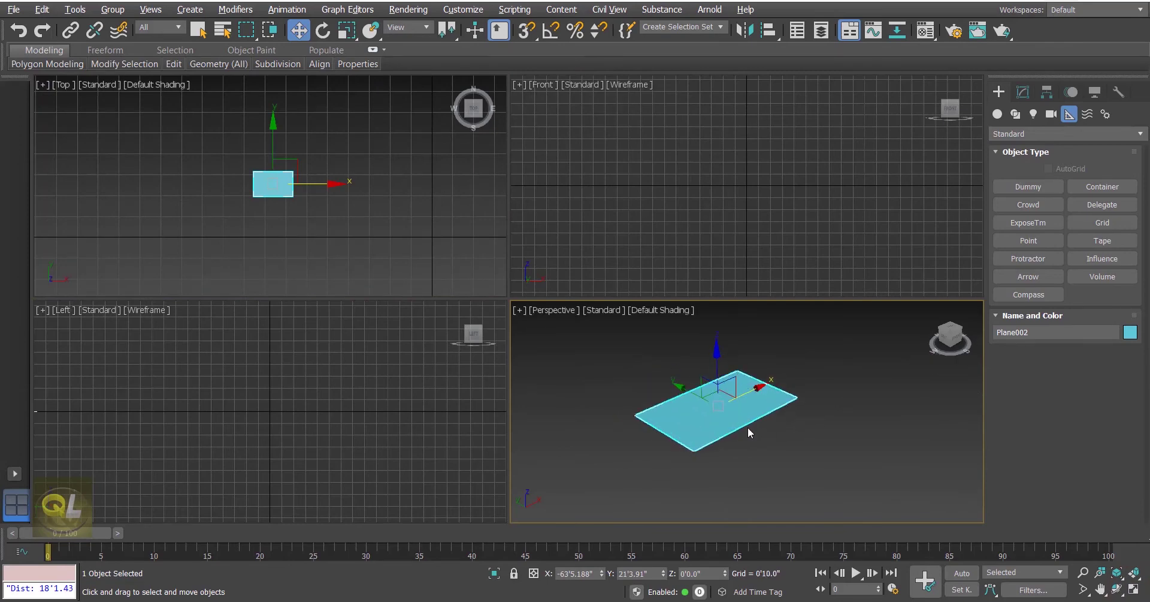
{"action": "key", "text": "alt+w"}
{"action": "scroll", "coordinate": [711, 418], "scroll_direction": "up", "scroll_amount": 2}
{"action": "left_click", "coordinate": [708, 405]}
{"action": "left_click", "coordinate": [617, 320]}
{"action": "key", "text": "F4"}
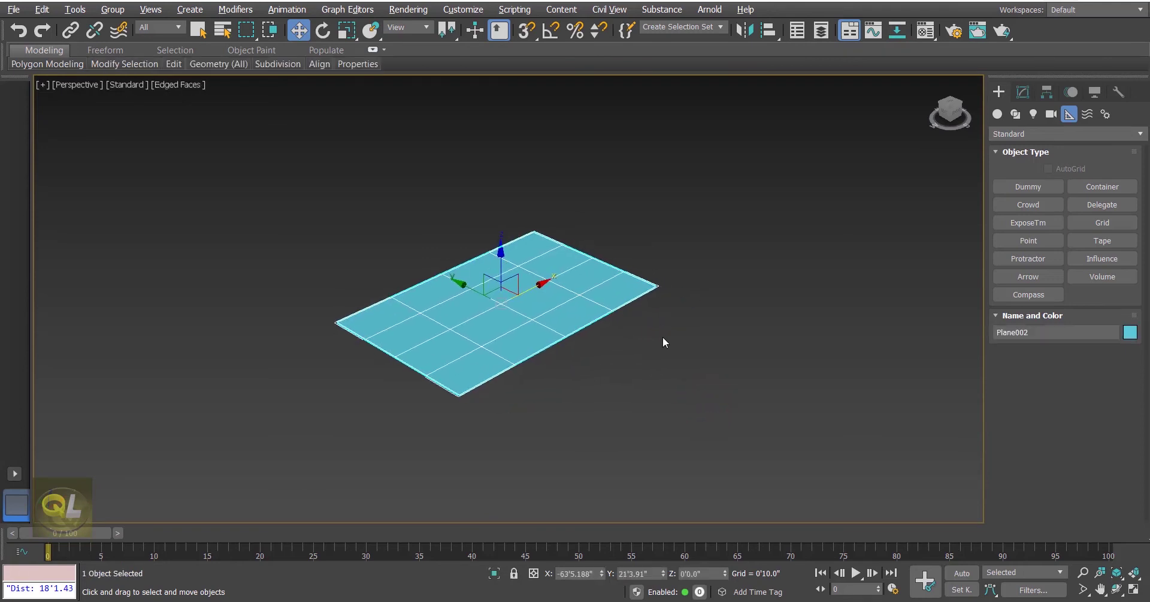
{"action": "middle_click_drag", "start_coordinate": [701, 371], "coordinate": [670, 373], "text": "alt"}
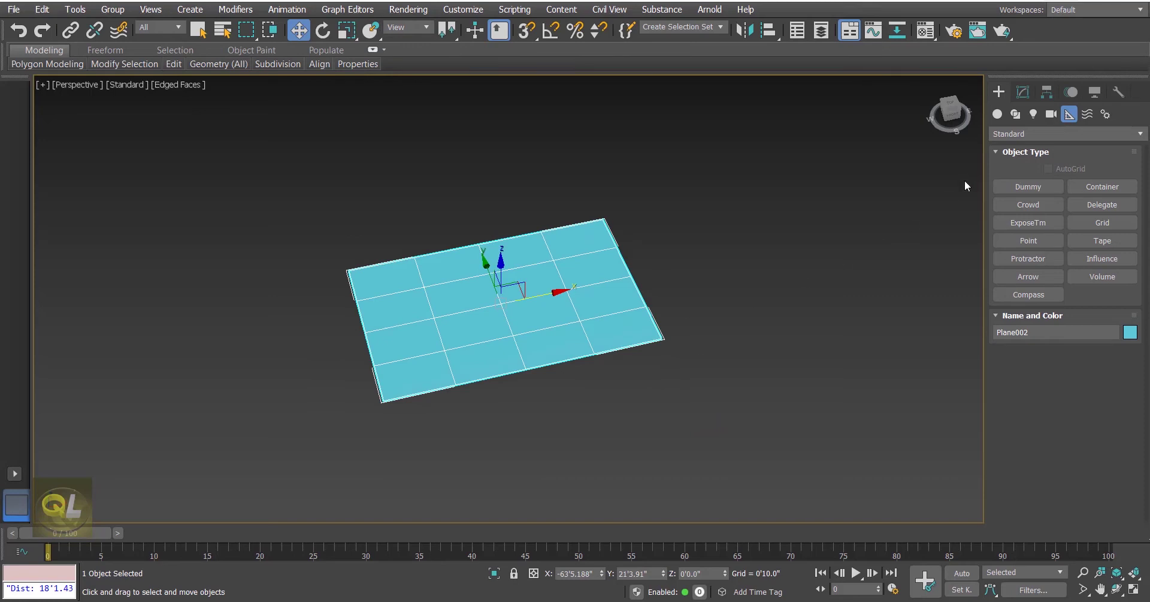
In Editable Poly vertex mode, drag the right-column vertices along X to widen the plane.
{"action": "left_click", "coordinate": [1022, 92]}
{"action": "left_click", "coordinate": [1024, 303]}
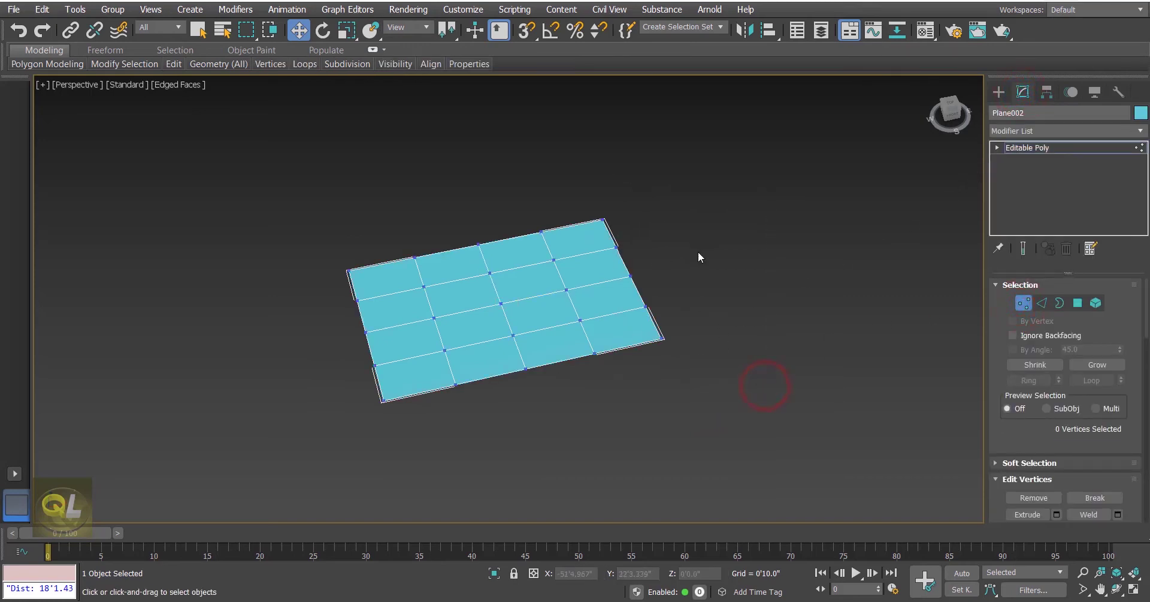
{"action": "left_click", "coordinate": [1134, 591]}
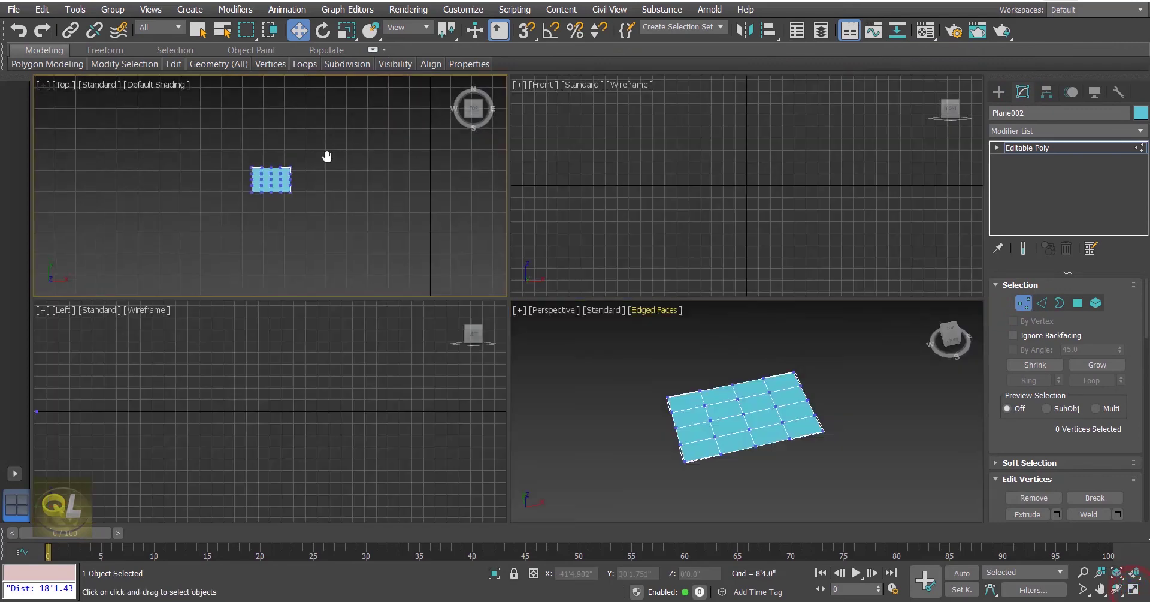
{"action": "scroll", "coordinate": [300, 162], "scroll_direction": "up", "scroll_amount": 5}
{"action": "left_click_drag", "start_coordinate": [293, 139], "coordinate": [359, 311]}
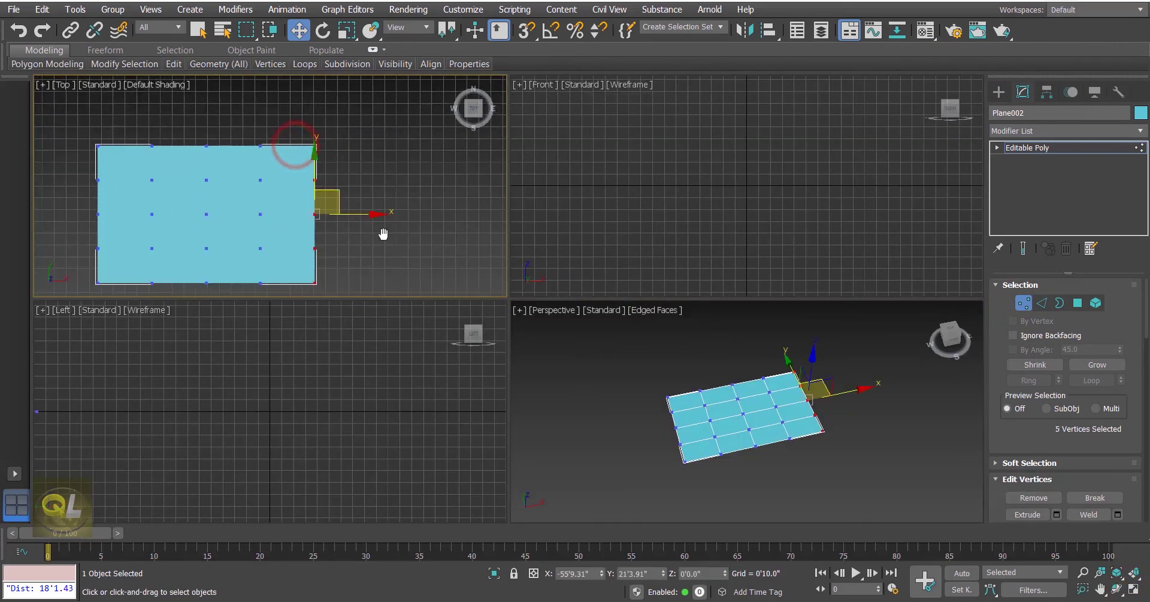
{"action": "middle_click_drag", "start_coordinate": [367, 222], "coordinate": [324, 191]}
{"action": "left_click_drag", "start_coordinate": [364, 190], "coordinate": [362, 159]}
Pull the top-row vertices up along Y, then inspect the enlarged plane in a maximized Perspective view.
{"action": "scroll", "coordinate": [361, 162], "scroll_direction": "down", "scroll_amount": 3}
{"action": "middle_click_drag", "start_coordinate": [362, 159], "coordinate": [386, 180]}
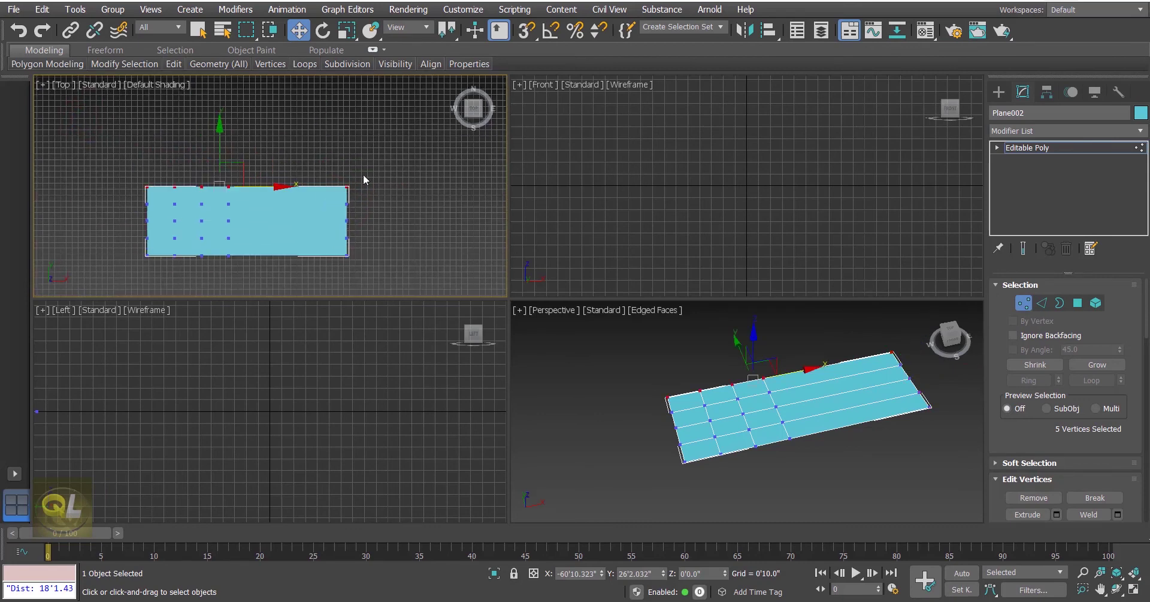
{"action": "left_click_drag", "start_coordinate": [221, 135], "coordinate": [221, 82]}
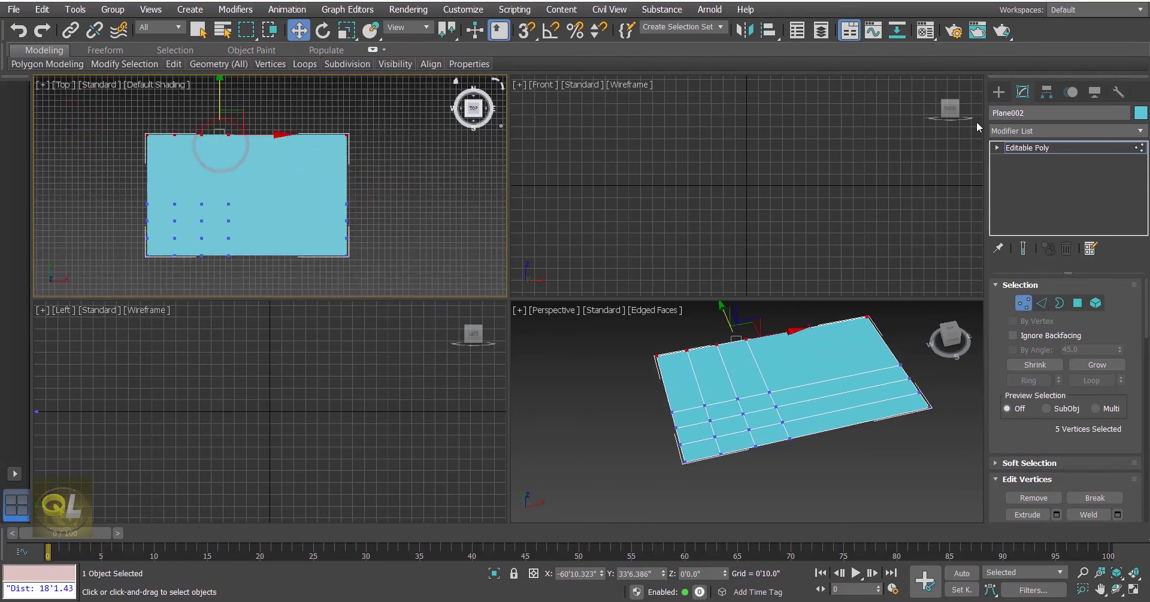
{"action": "left_click", "coordinate": [999, 91]}
{"action": "left_click", "coordinate": [925, 458]}
{"action": "middle_click_drag", "start_coordinate": [925, 458], "coordinate": [869, 454]}
{"action": "left_click", "coordinate": [1136, 591]}
{"action": "mouse_move", "coordinate": [645, 421]}
{"action": "middle_mouse_down", "text": "alt"}
{"action": "mouse_move", "coordinate": [606, 426]}
{"action": "mouse_move", "coordinate": [702, 376]}
{"action": "mouse_move", "coordinate": [637, 416]}
{"action": "middle_mouse_up", "text": "alt"}
Measure the plane at 28'2.084" by 17'0.598", then return to its Editable Poly settings.
{"action": "left_click", "coordinate": [541, 209]}
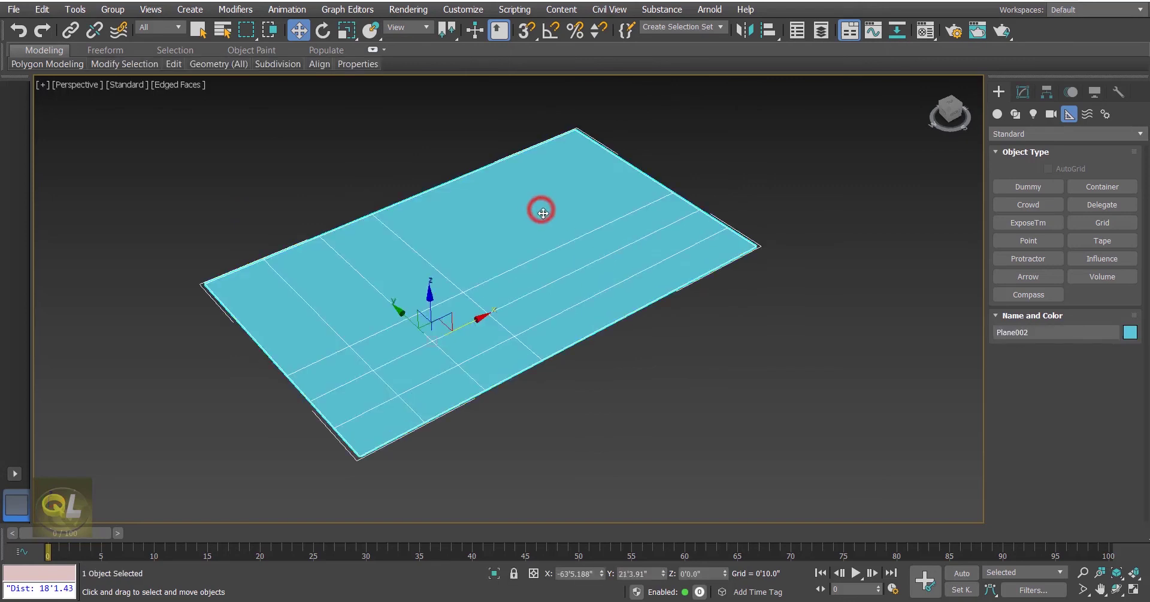
{"action": "left_click", "coordinate": [1119, 92]}
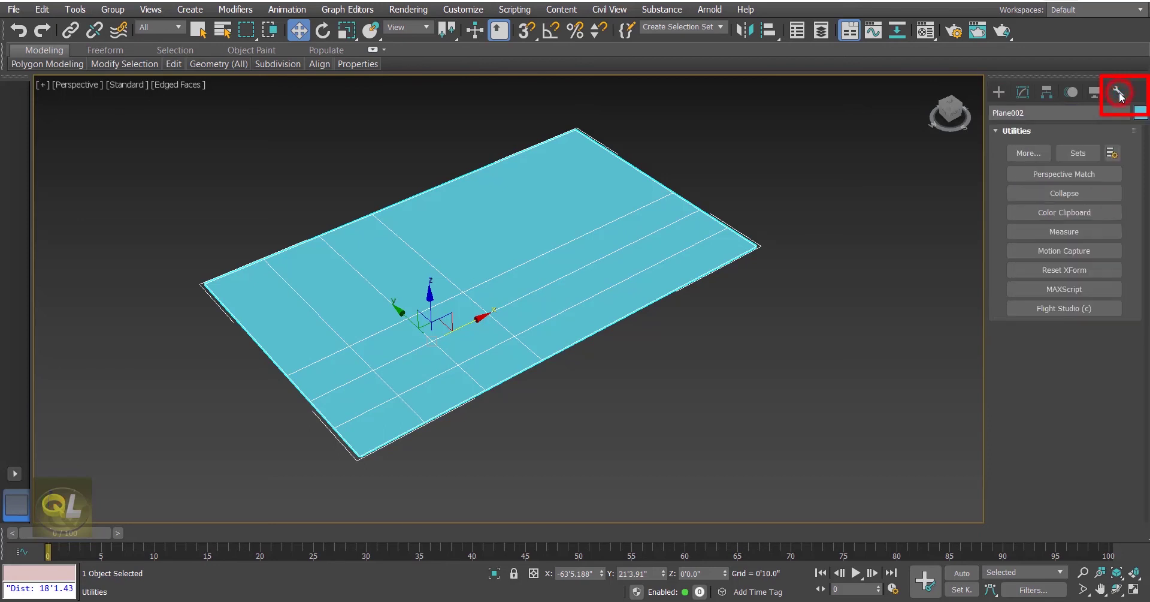
{"action": "left_click", "coordinate": [1064, 232]}
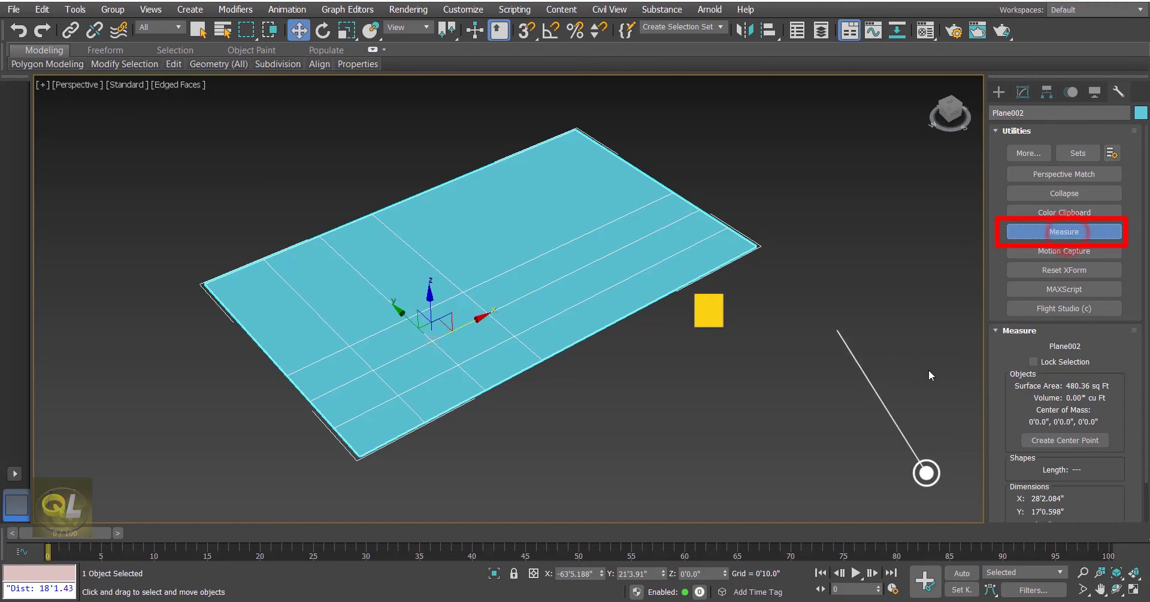
{"action": "scroll", "coordinate": [1012, 358], "scroll_direction": "down", "scroll_amount": 2}
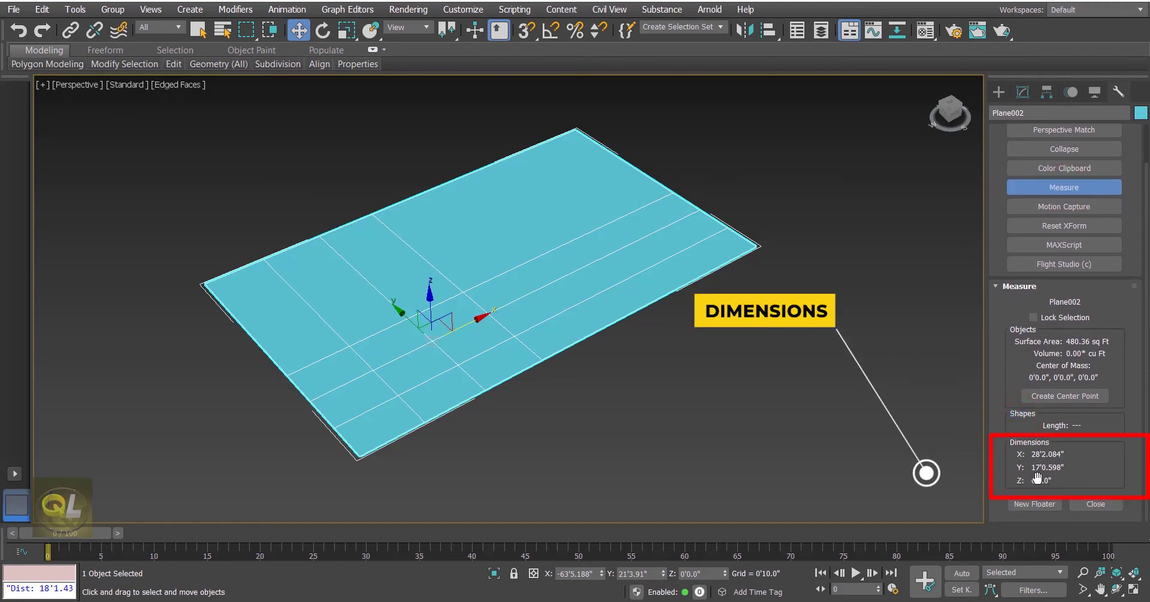
{"action": "left_click", "coordinate": [999, 91]}
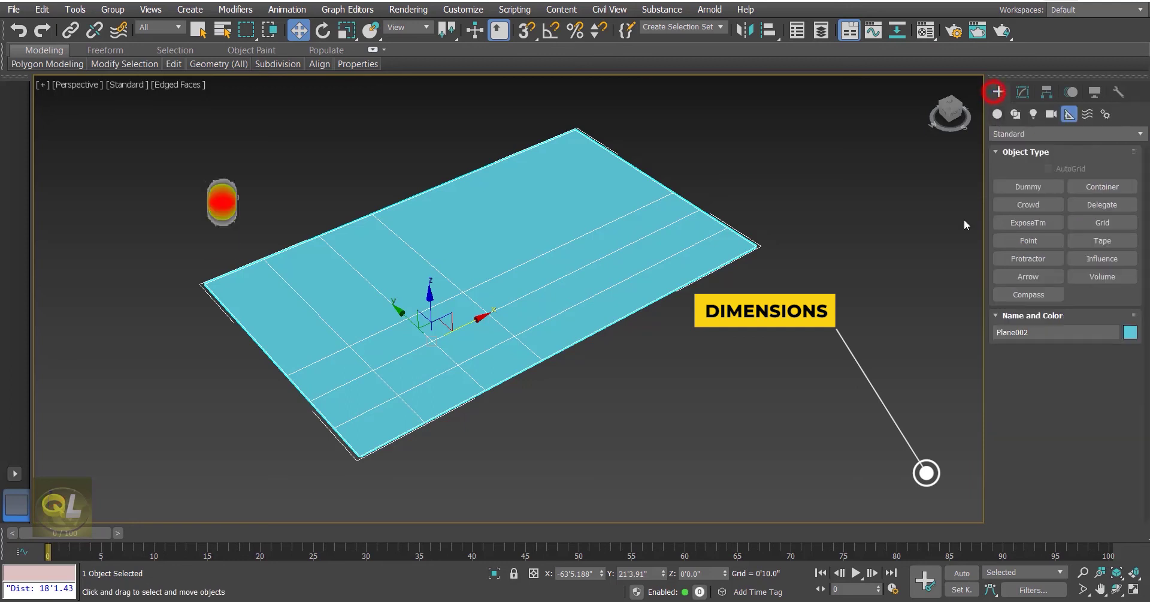
{"action": "left_click", "coordinate": [1023, 92]}
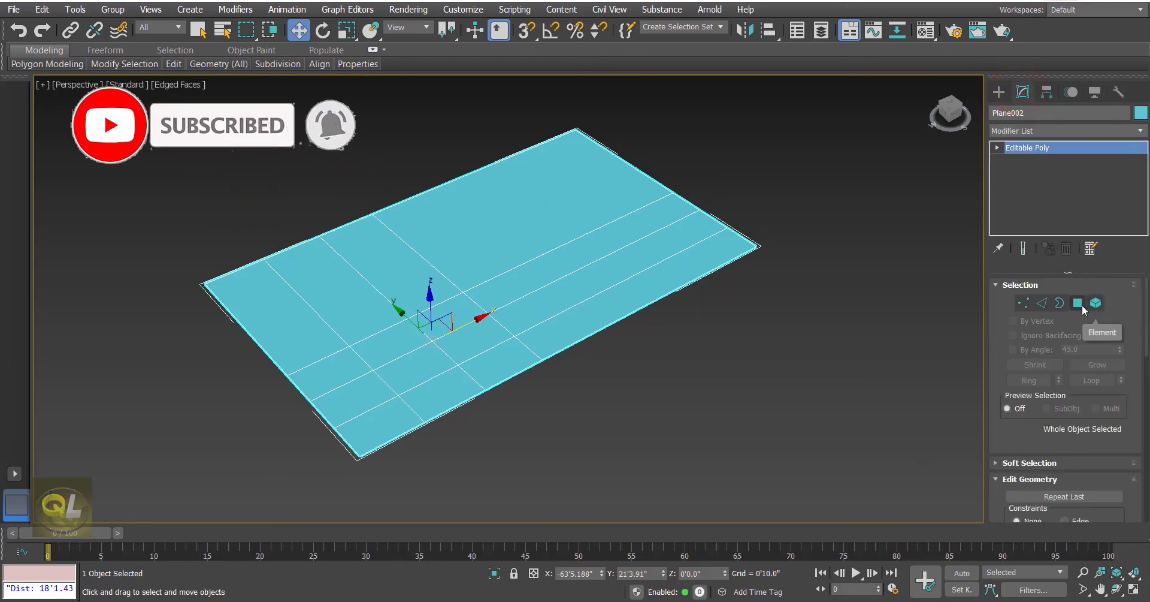
In Polygon mode with Ignore Backfacing on, select all 16 polygons of the plane.
{"action": "left_click", "coordinate": [1078, 303]}
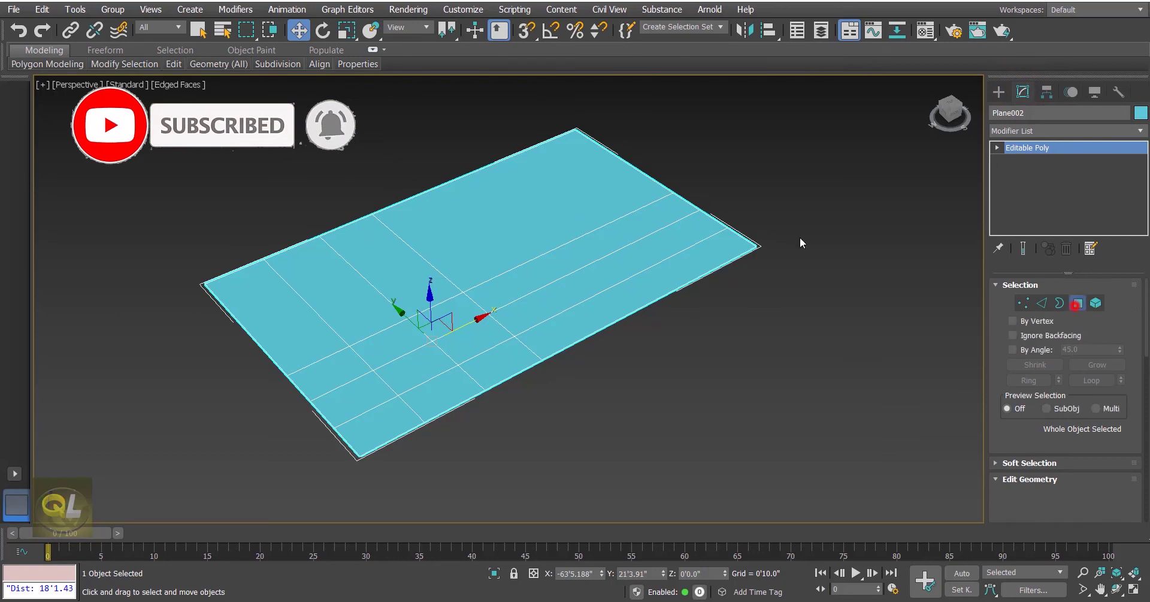
{"action": "left_click", "coordinate": [1012, 335]}
{"action": "scroll", "coordinate": [433, 222], "scroll_direction": "down", "scroll_amount": 3}
{"action": "left_click_drag", "start_coordinate": [679, 343], "coordinate": [807, 409]}
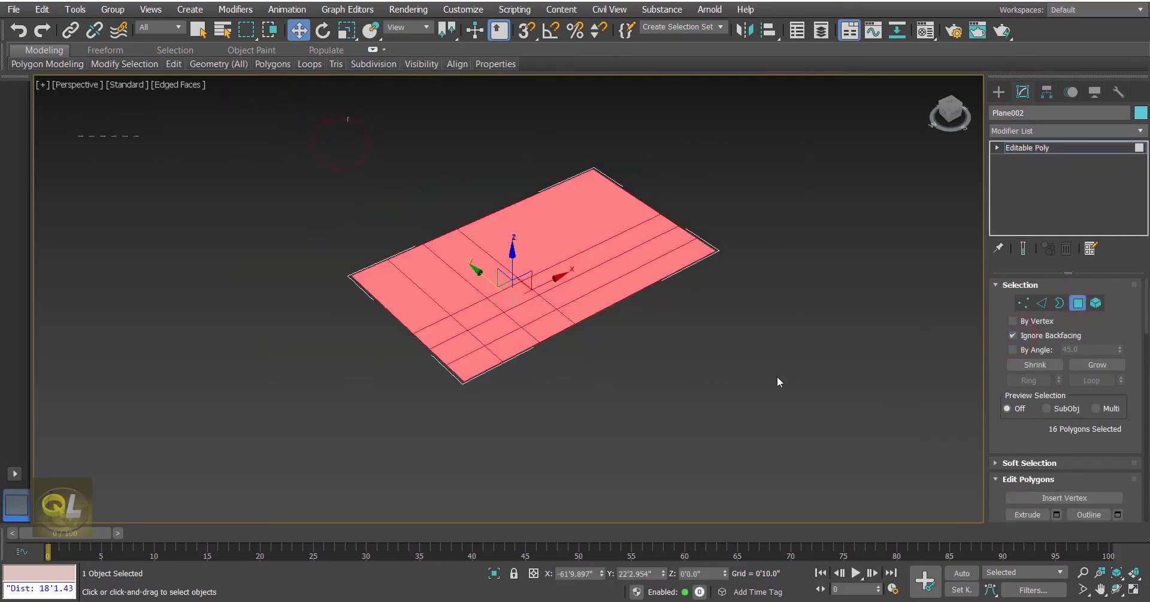
Extrude the selected polygons to a height of 5'0.0" and reselect the resulting box.
{"action": "right_click", "coordinate": [577, 211]}
{"action": "left_click", "coordinate": [446, 249]}
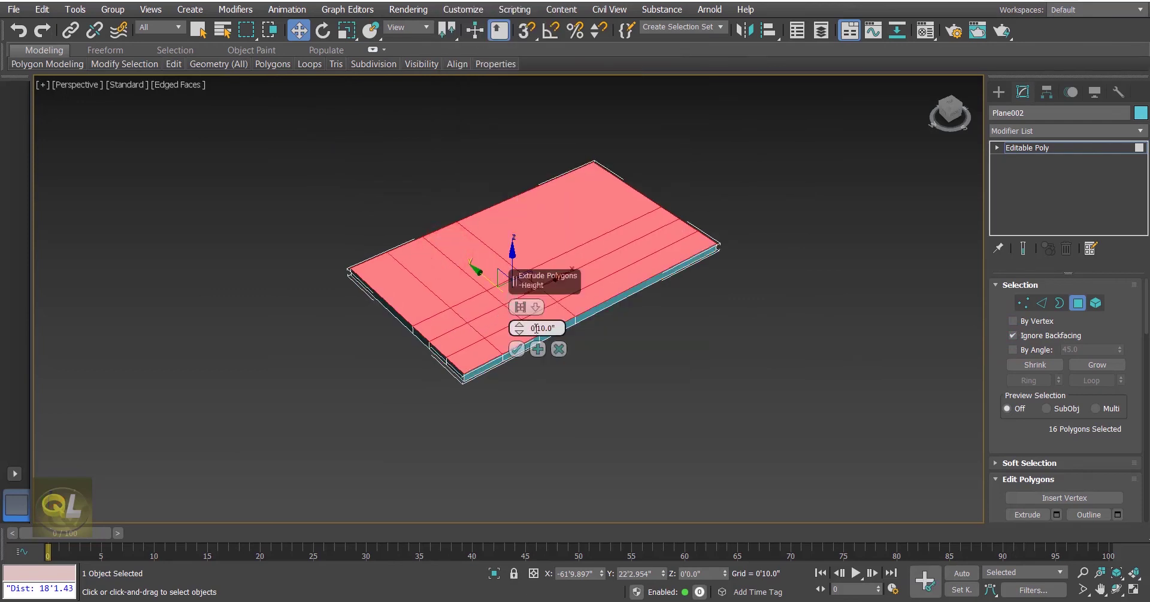
{"action": "left_click_drag", "start_coordinate": [521, 328], "coordinate": [559, 327]}
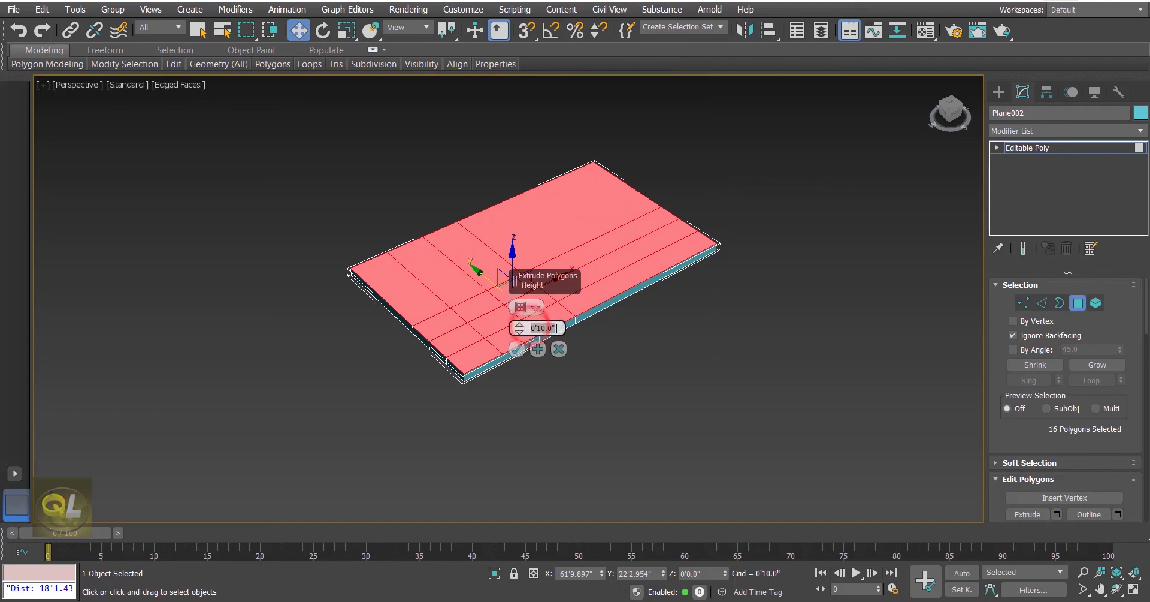
{"action": "type", "text": "5'"}
{"action": "key", "text": "Return"}
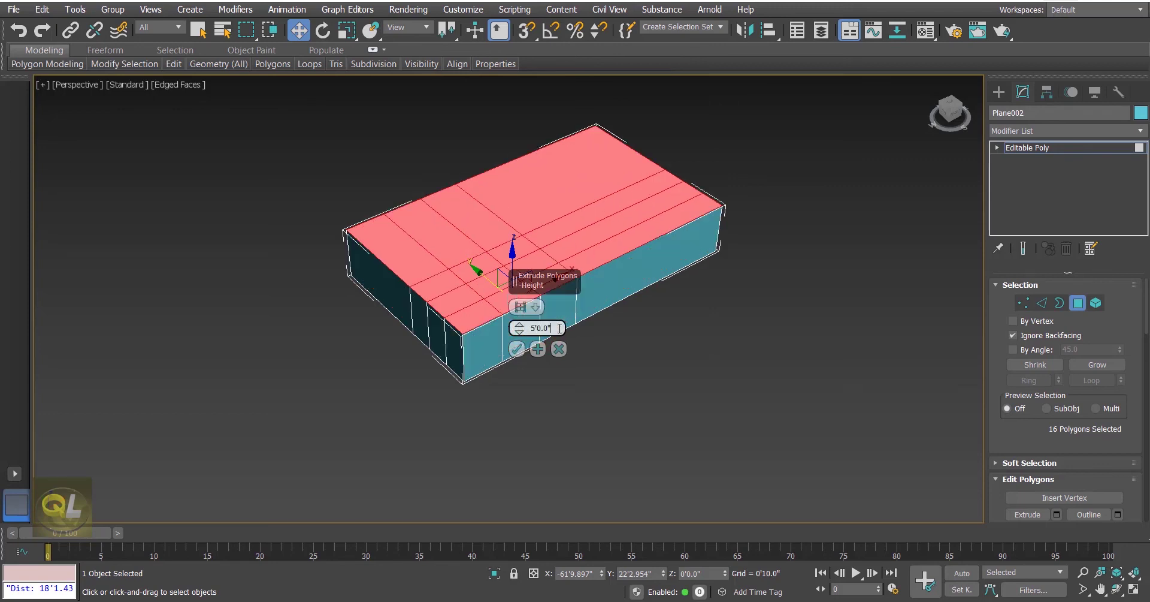
{"action": "left_click", "coordinate": [516, 350]}
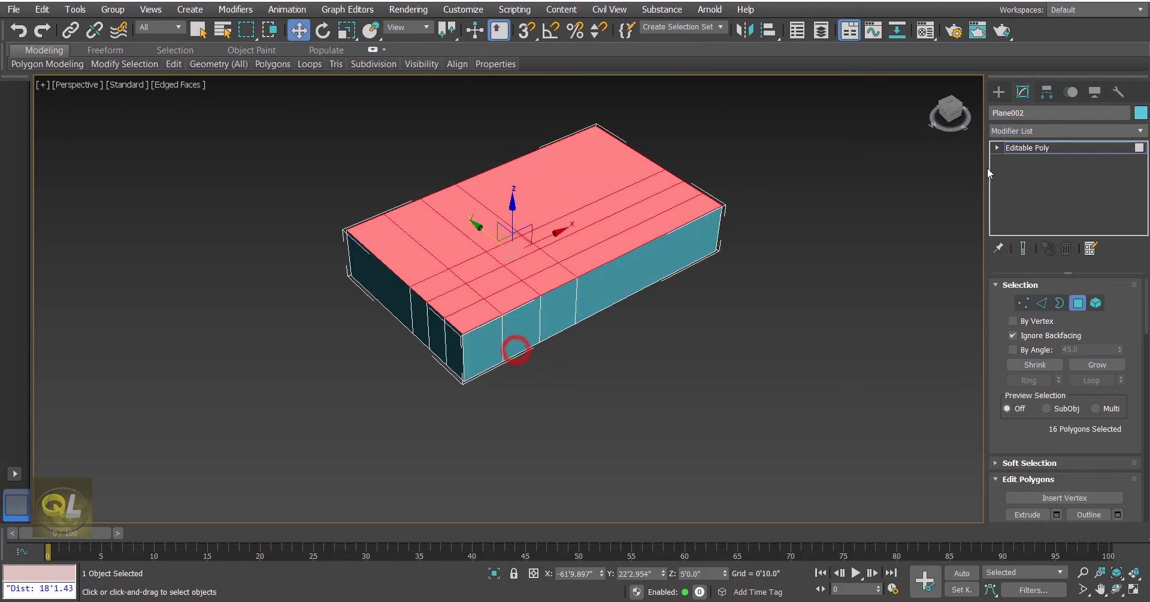
{"action": "left_click", "coordinate": [999, 92]}
{"action": "left_click", "coordinate": [883, 238]}
{"action": "left_click", "coordinate": [672, 209]}
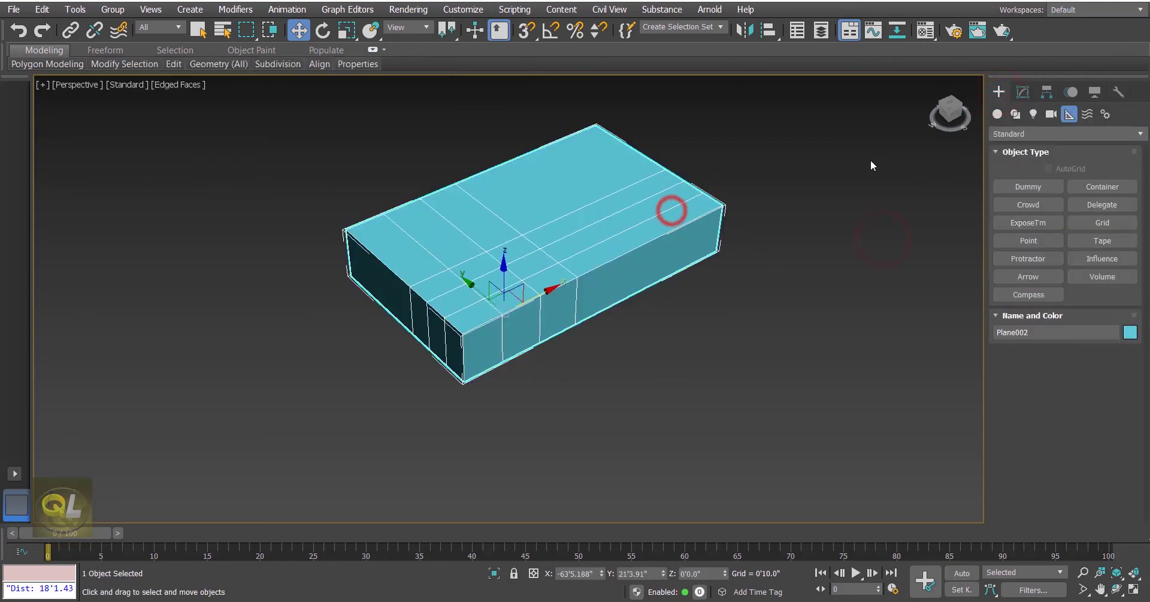
Read the box dimensions 28'2.084" × 17'0.598" × 5'0.0" in Measure, then deselect it.
{"action": "left_click", "coordinate": [1120, 91]}
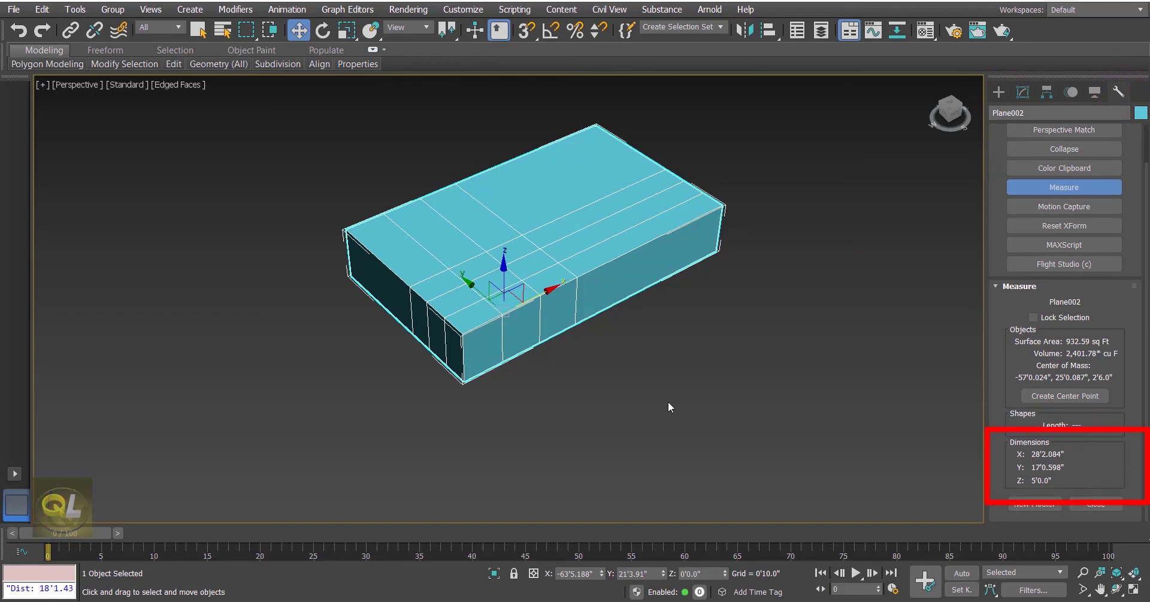
{"action": "left_click", "coordinate": [653, 397]}
{"action": "mouse_move", "coordinate": [614, 362]}
{"action": "middle_mouse_down"}
{"action": "mouse_move", "coordinate": [611, 416]}
{"action": "mouse_move", "coordinate": [626, 350]}
{"action": "middle_mouse_up"}
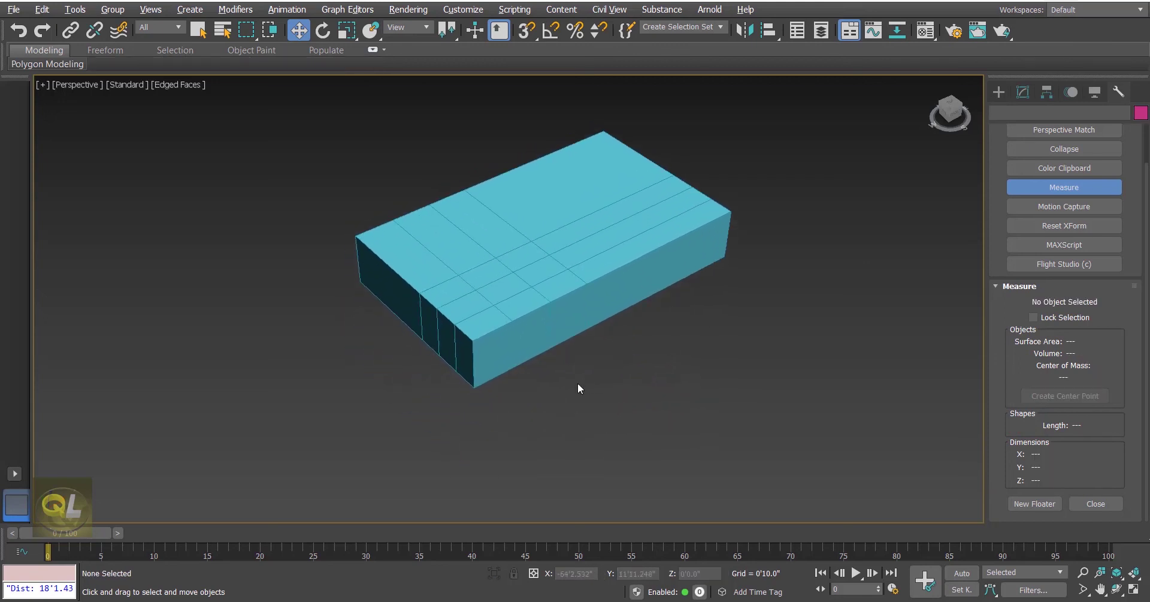